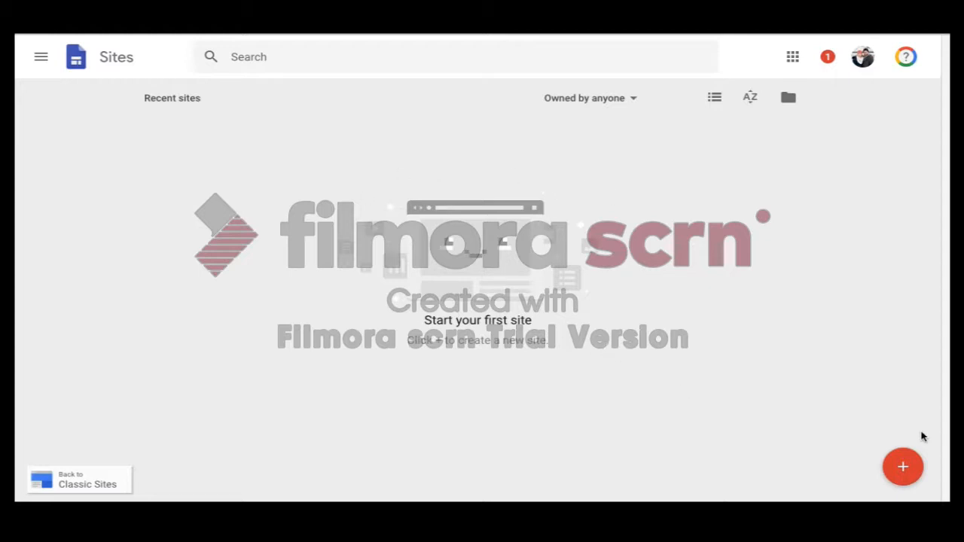
Create a new site and name it "Practice Site"
click(908, 474)
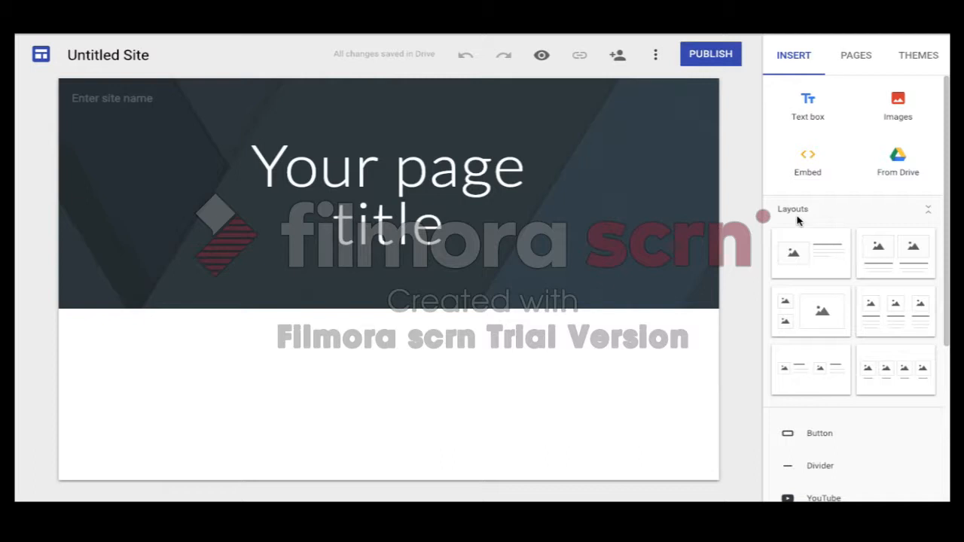
click(124, 62)
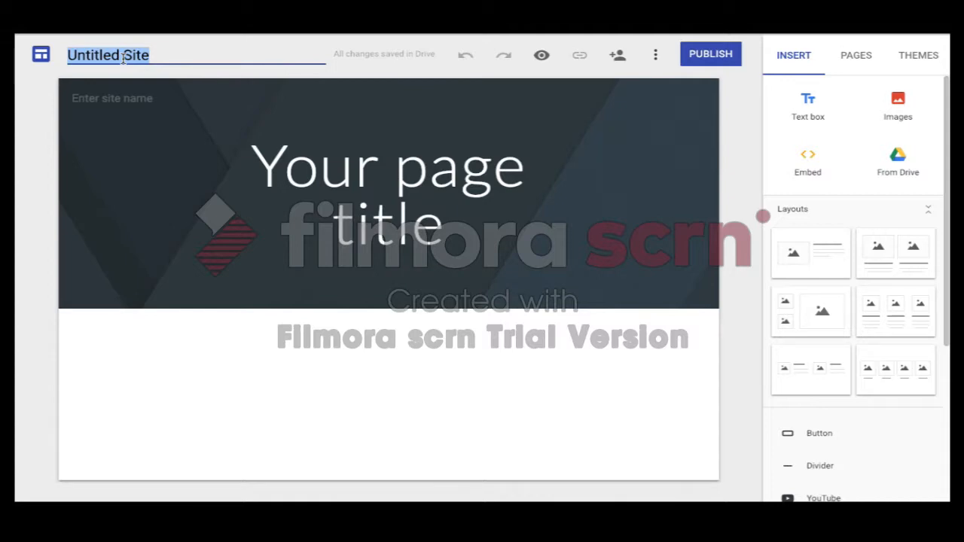
text(Practic)
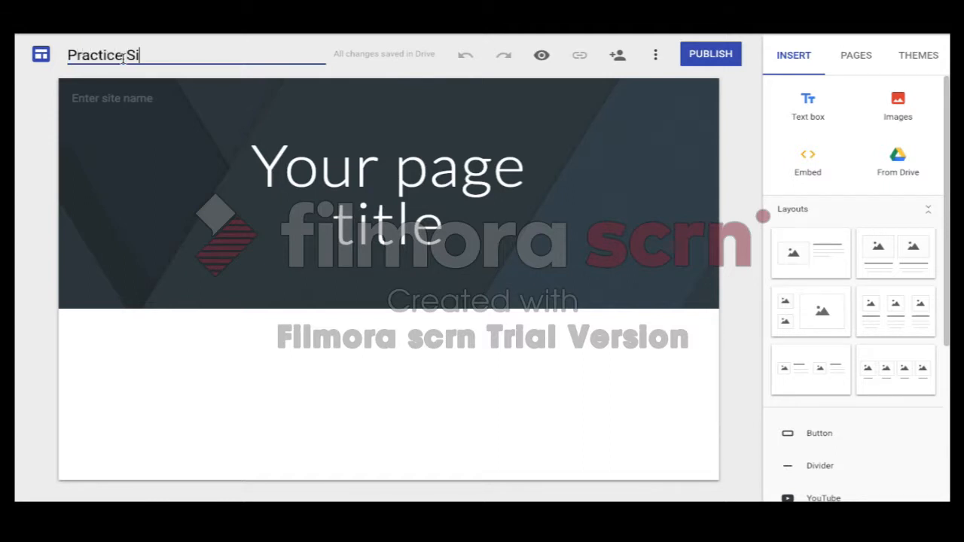
Replace the placeholder page title in the header with "Home"
click(368, 132)
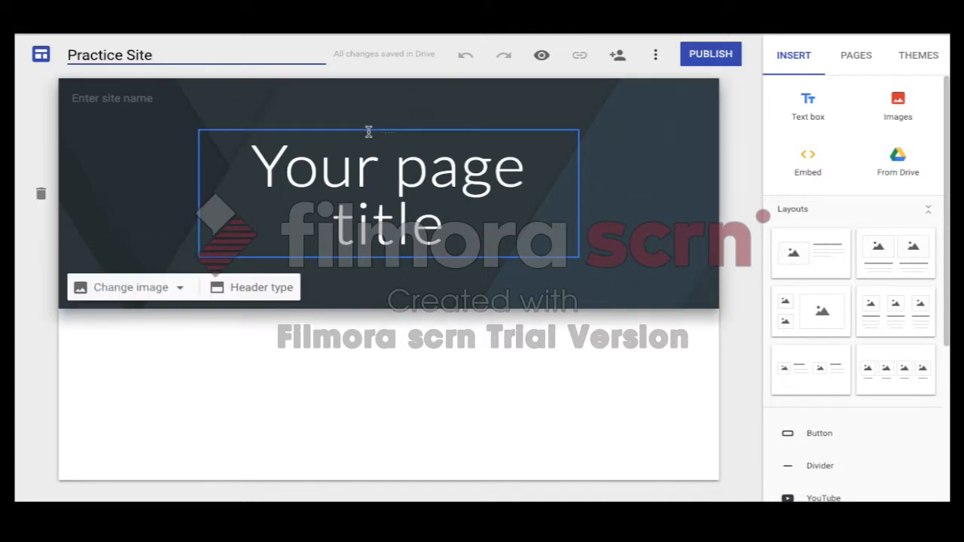
click(382, 184)
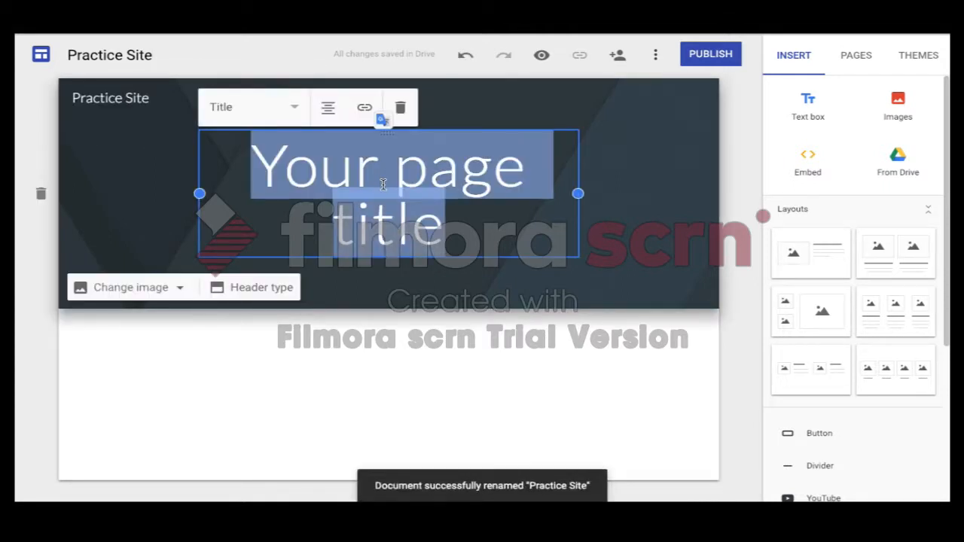
text(Home)
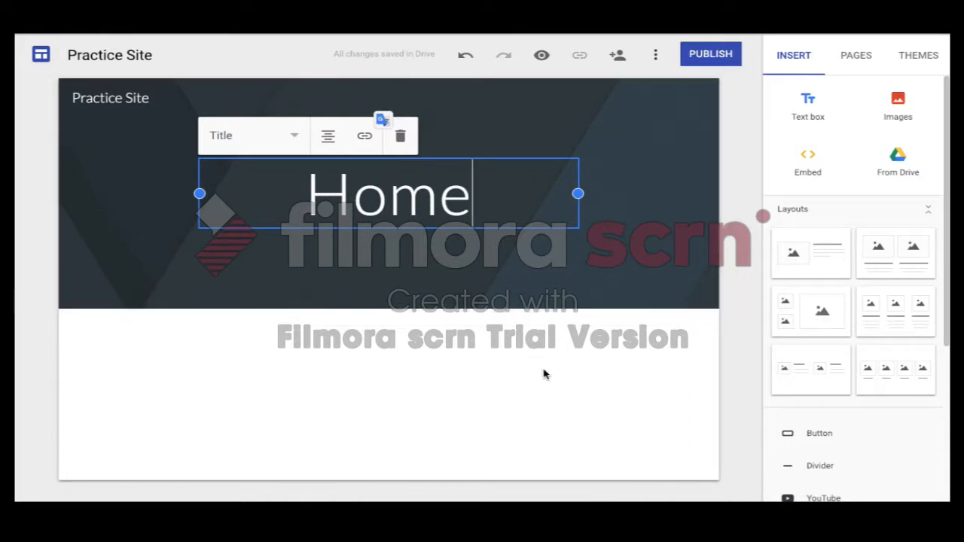
Try the Normal text and Heading styles on the "Home" header text, then restore the Title style
click(294, 138)
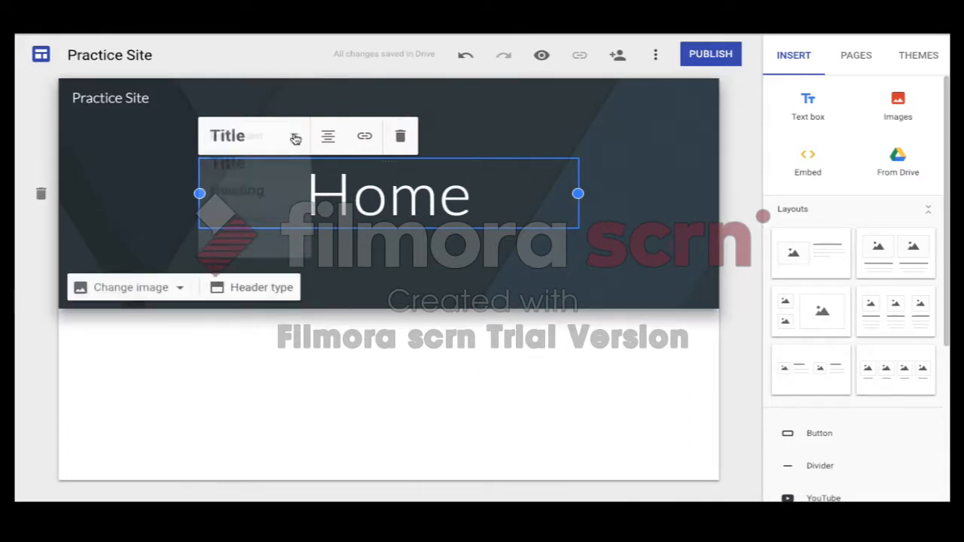
click(295, 137)
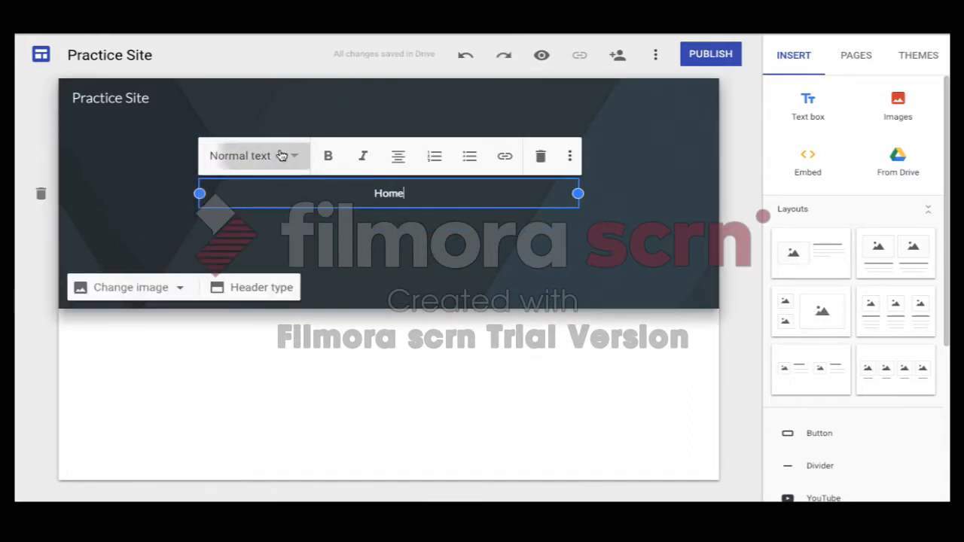
click(280, 155)
click(254, 209)
click(274, 147)
click(252, 179)
click(447, 383)
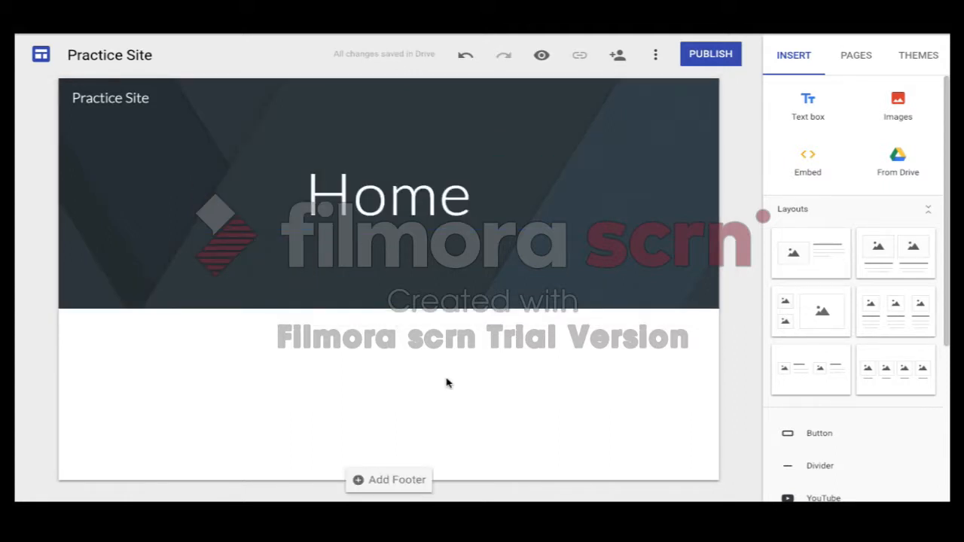
Try the Large banner, Cover and Title only header types, then set the header back to Banner
mouse_move(525, 261)
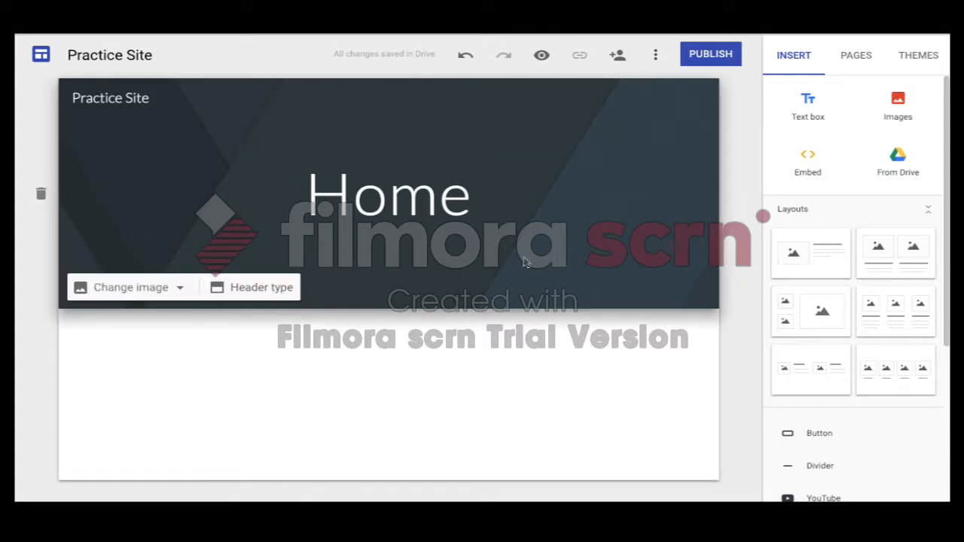
click(269, 289)
click(252, 291)
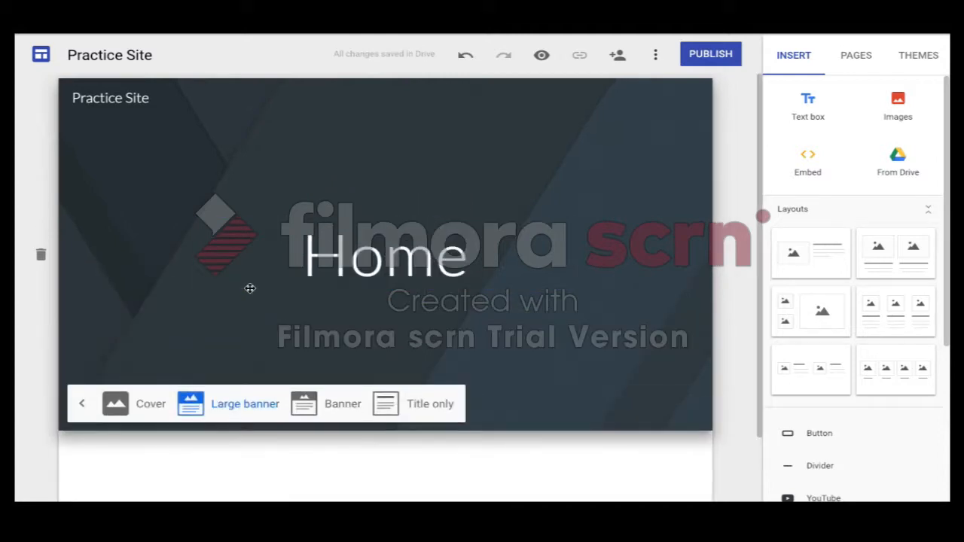
click(152, 402)
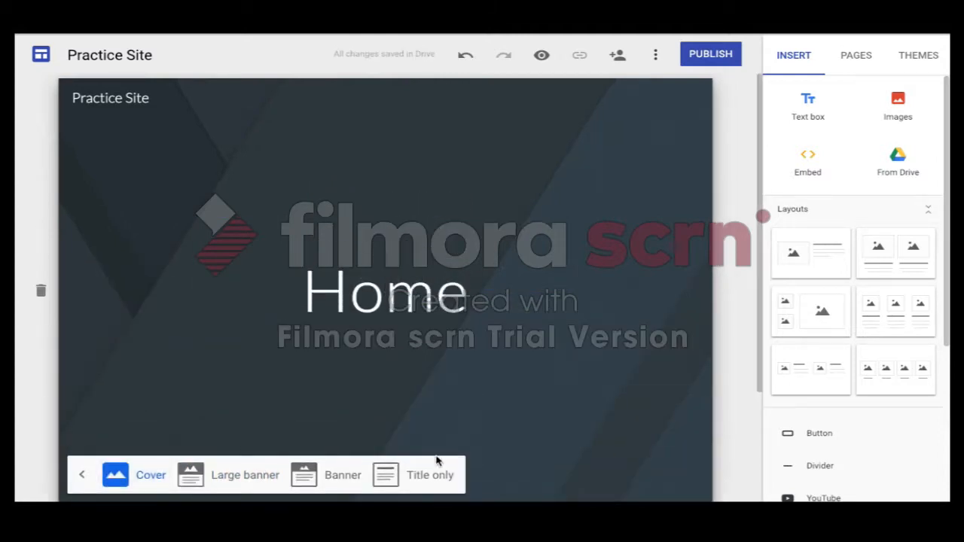
scroll(433, 422, down, 2)
click(430, 380)
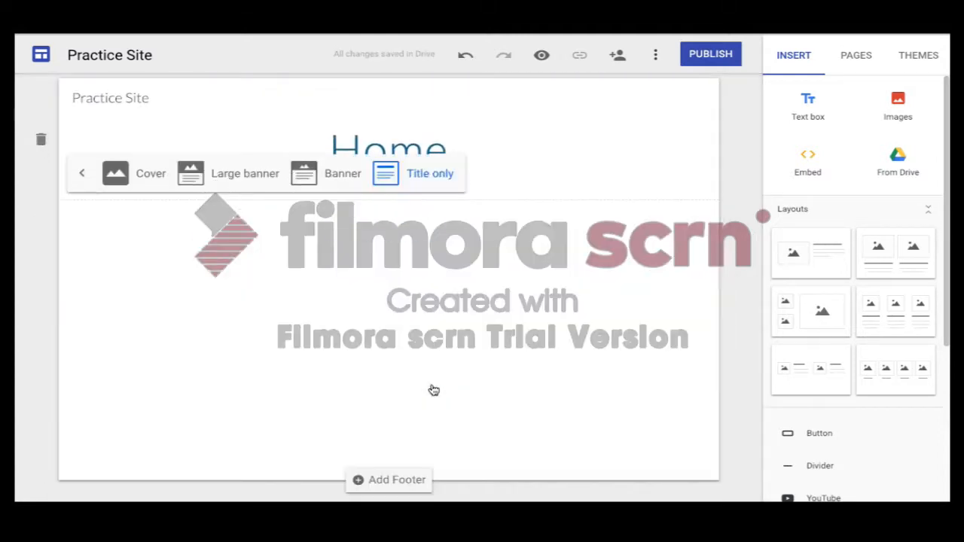
click(327, 180)
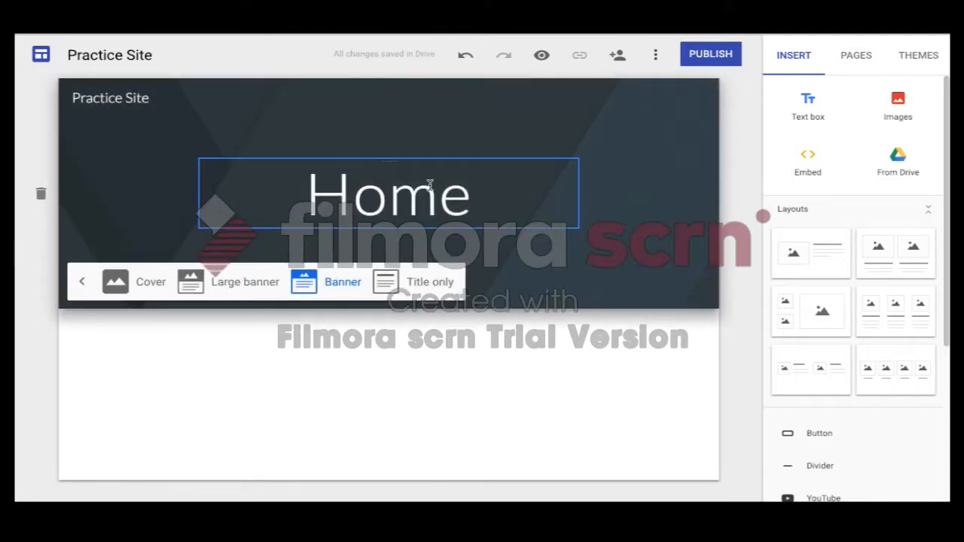
click(83, 286)
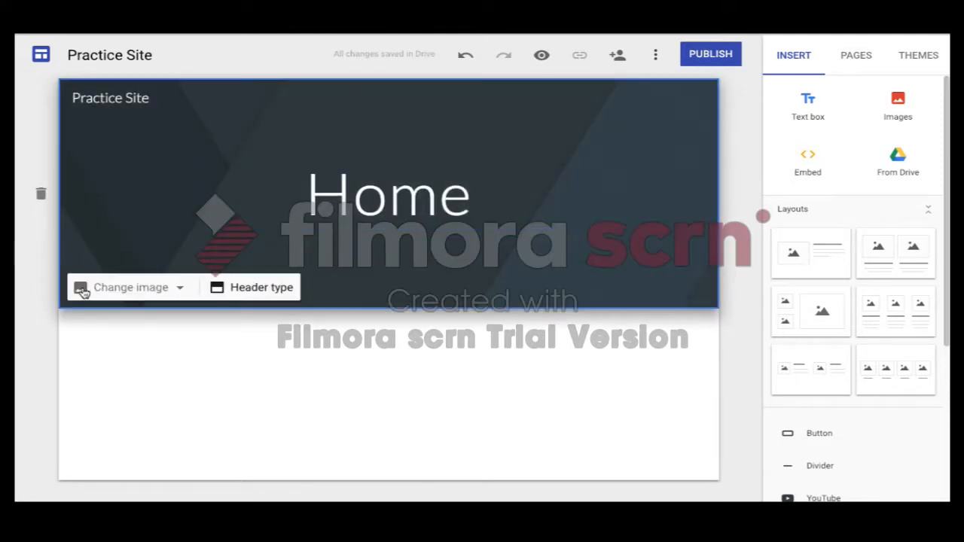
Replace the header background with the dog-and-cat picture from a Google image search for "pets"
click(156, 289)
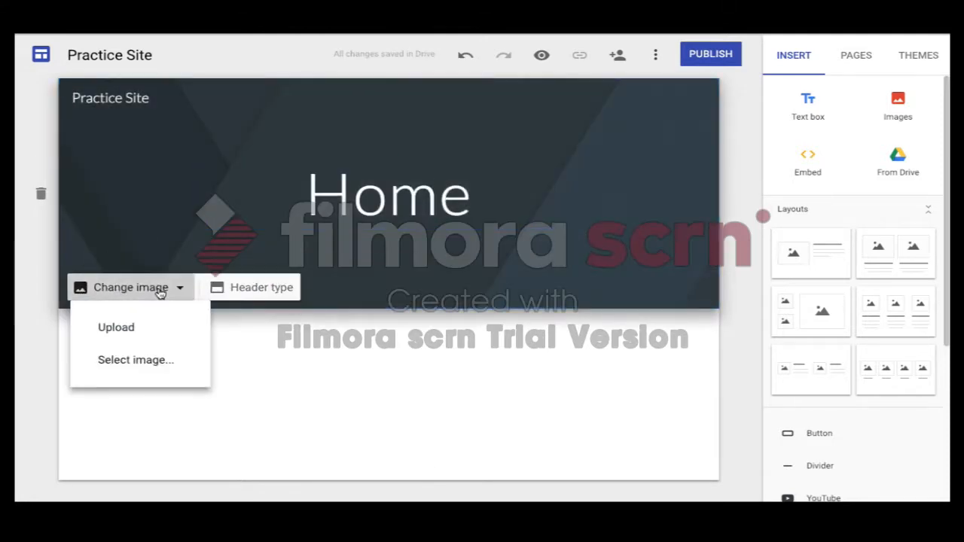
click(158, 364)
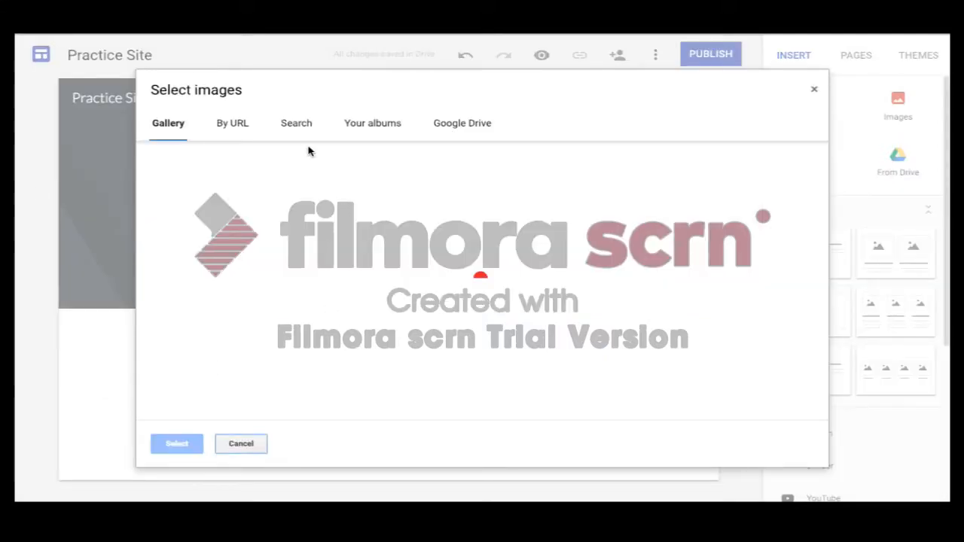
click(298, 125)
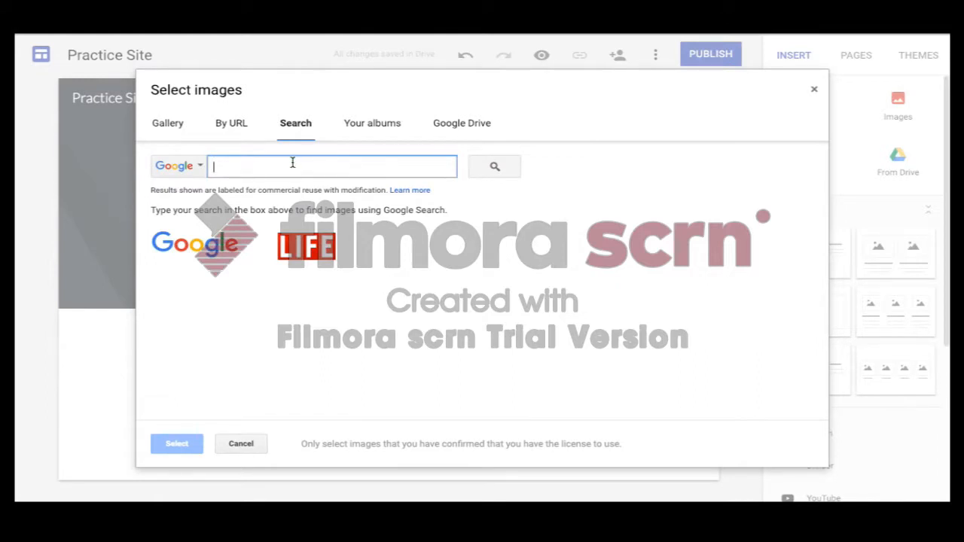
text(pets)
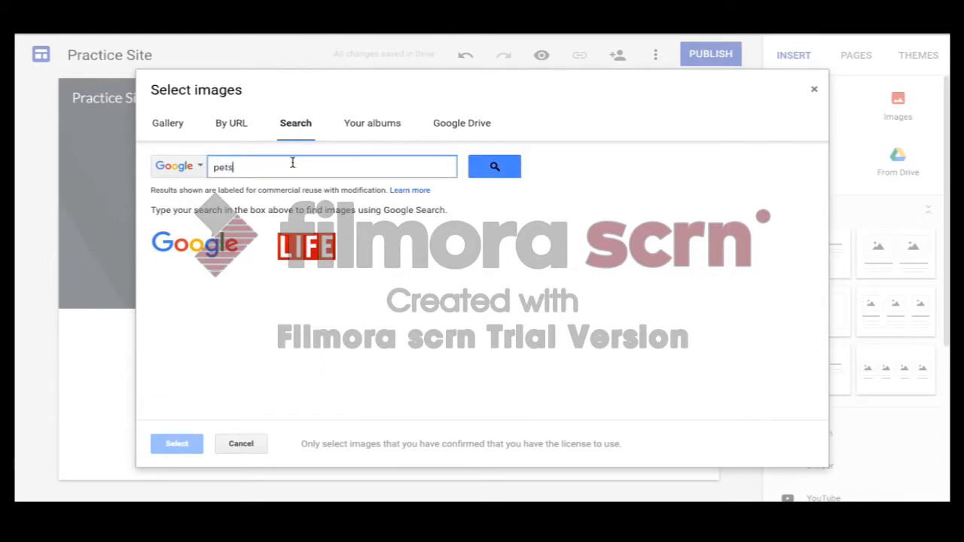
key(Return)
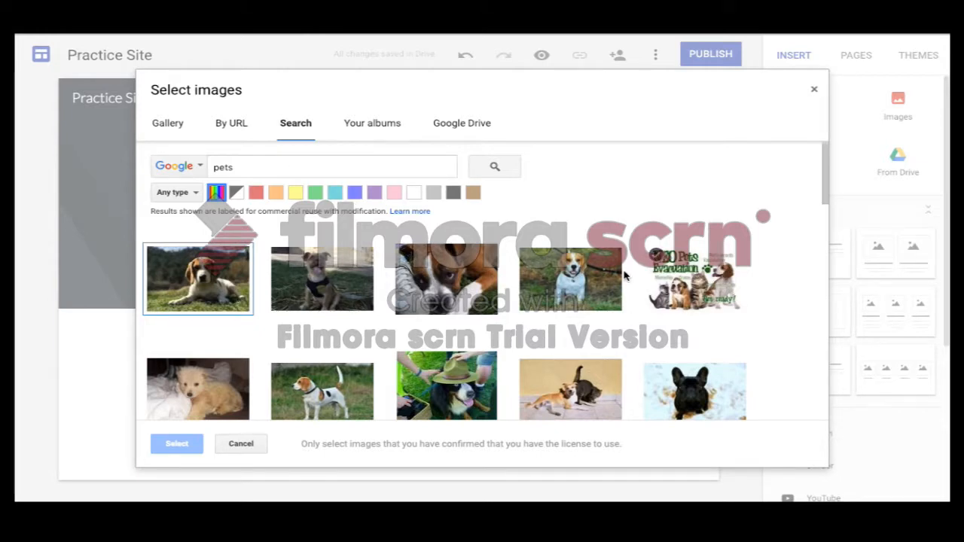
scroll(617, 279, down, 2)
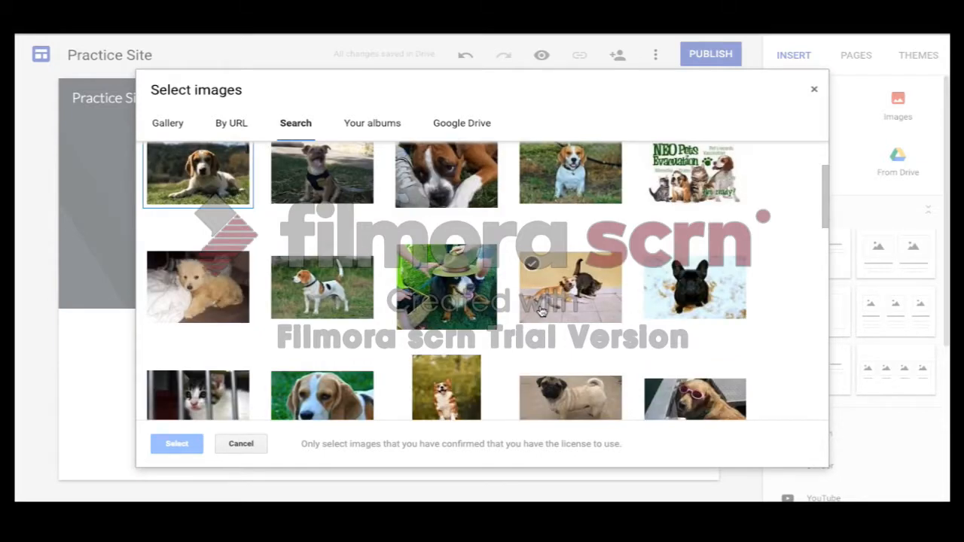
click(580, 306)
click(181, 441)
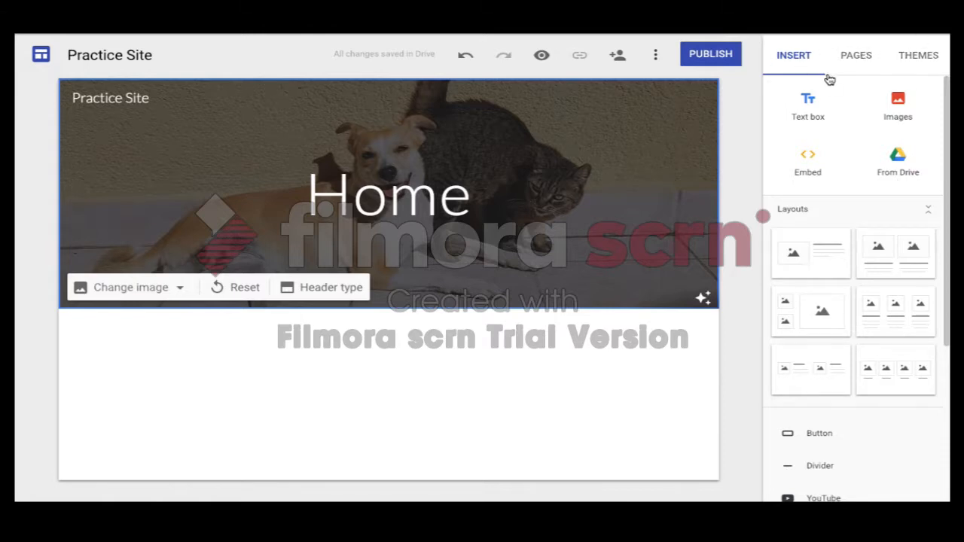
click(847, 59)
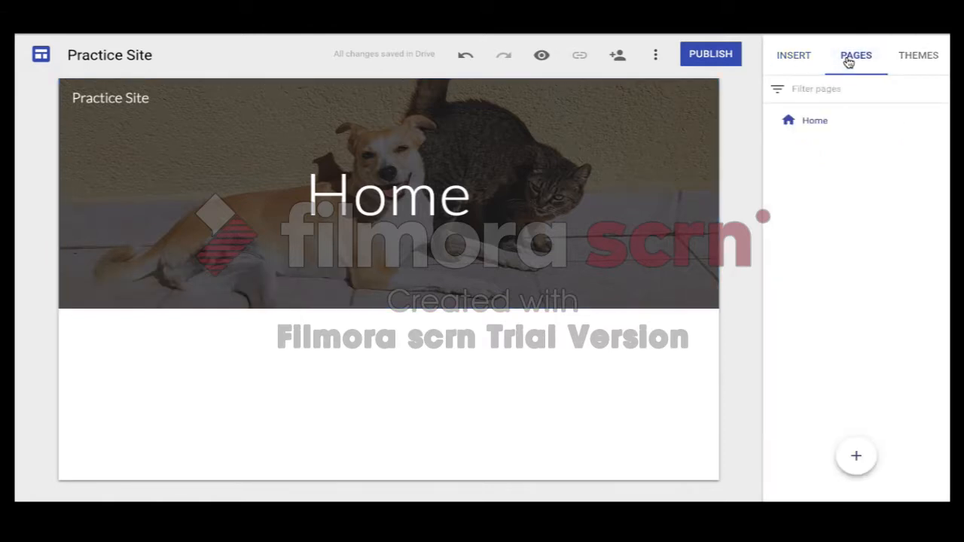
click(923, 54)
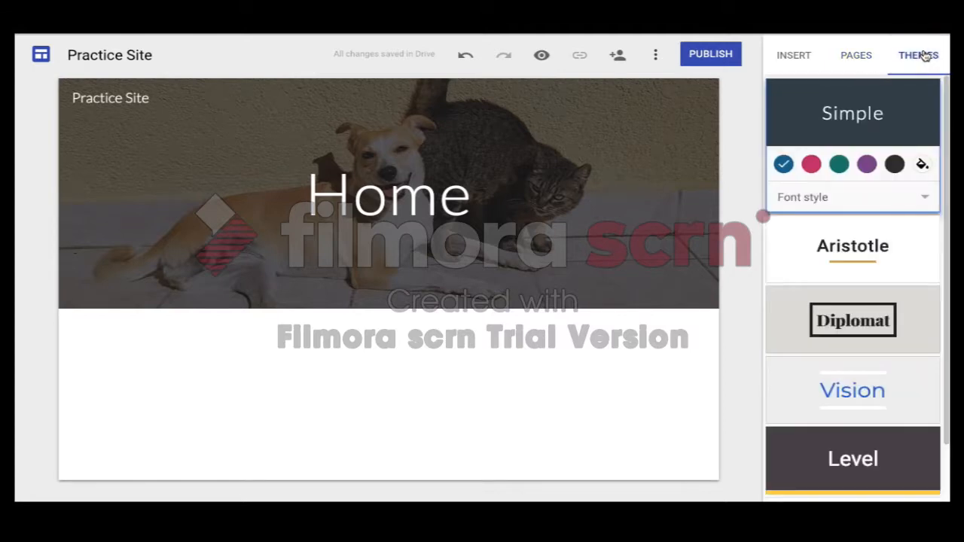
Insert the layout with a single image beside a title and text into the page below the header
click(790, 57)
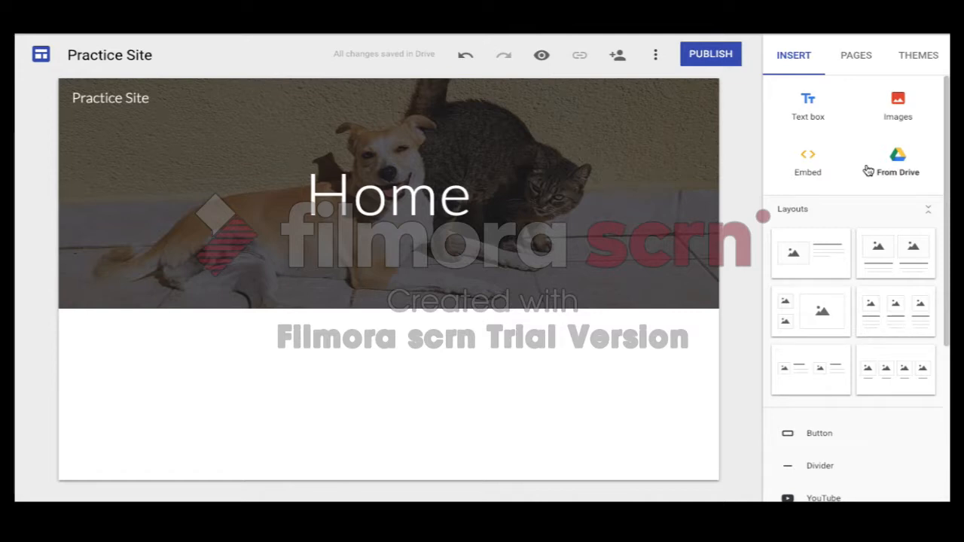
scroll(826, 222, down, 1)
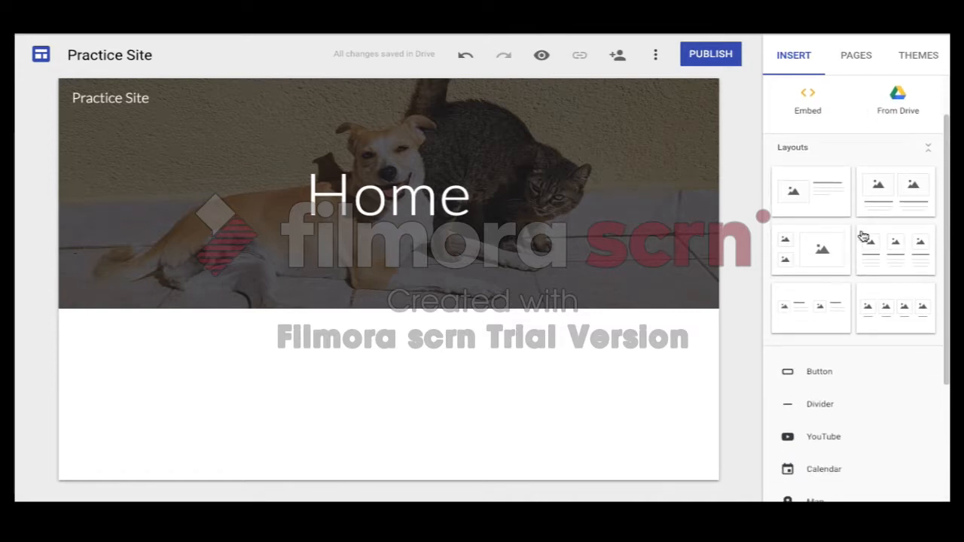
drag(825, 203, 572, 394)
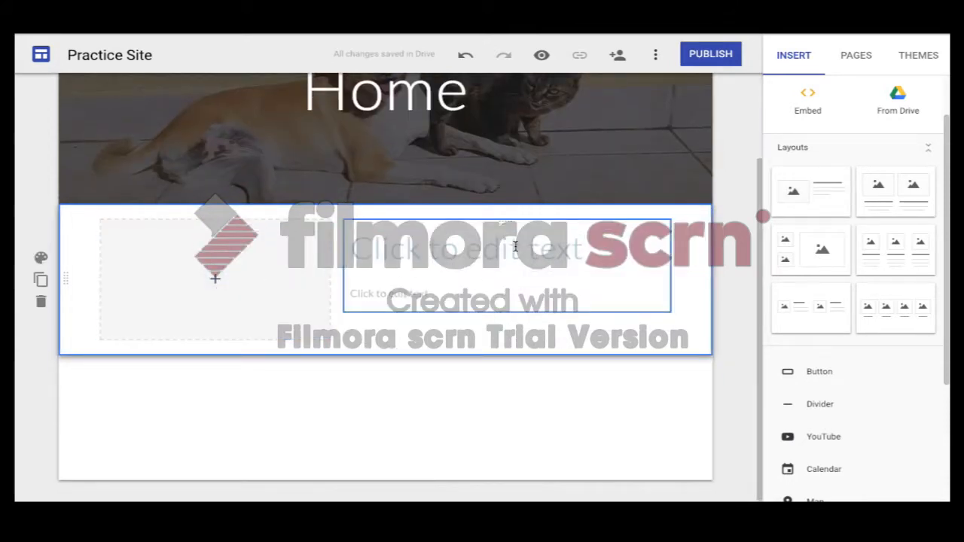
Fill the layout's image placeholder with the picture of the brown-and-white dog lying on grass from an image search for "pets"
click(226, 283)
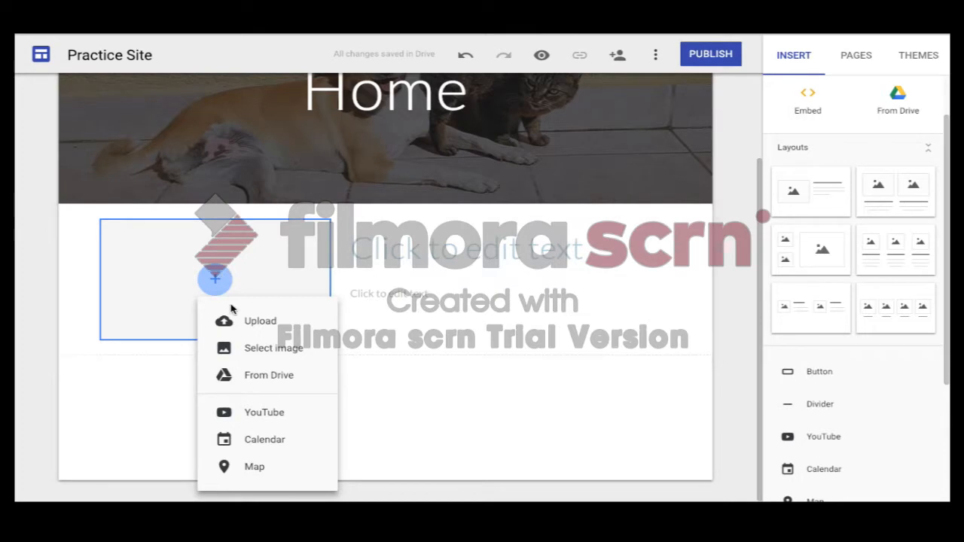
click(270, 351)
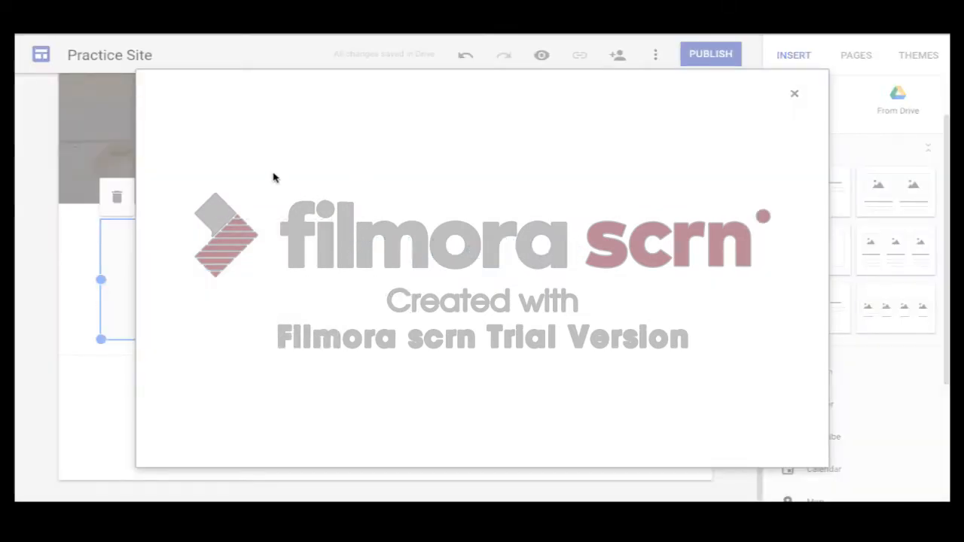
text(pets)
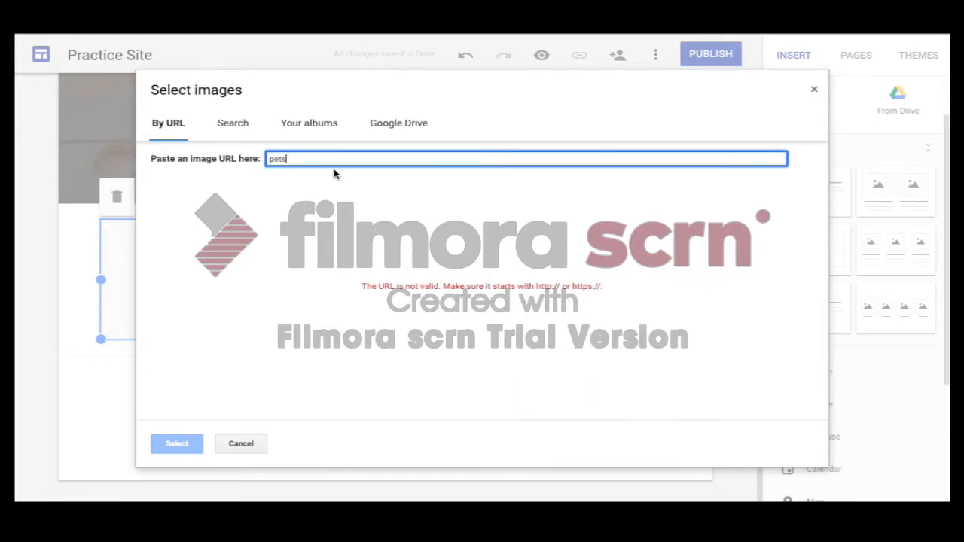
click(313, 125)
click(233, 123)
text(pets)
key(Return)
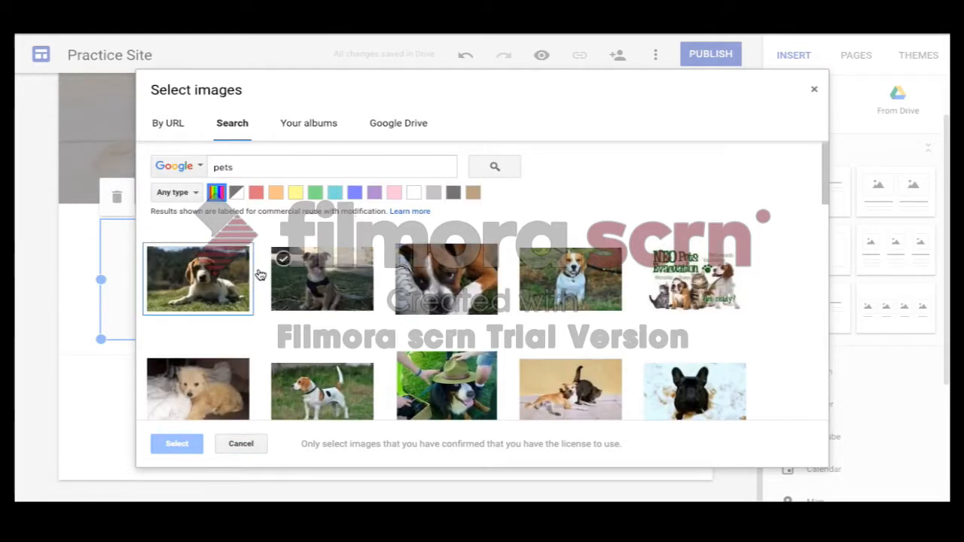
click(207, 280)
click(178, 444)
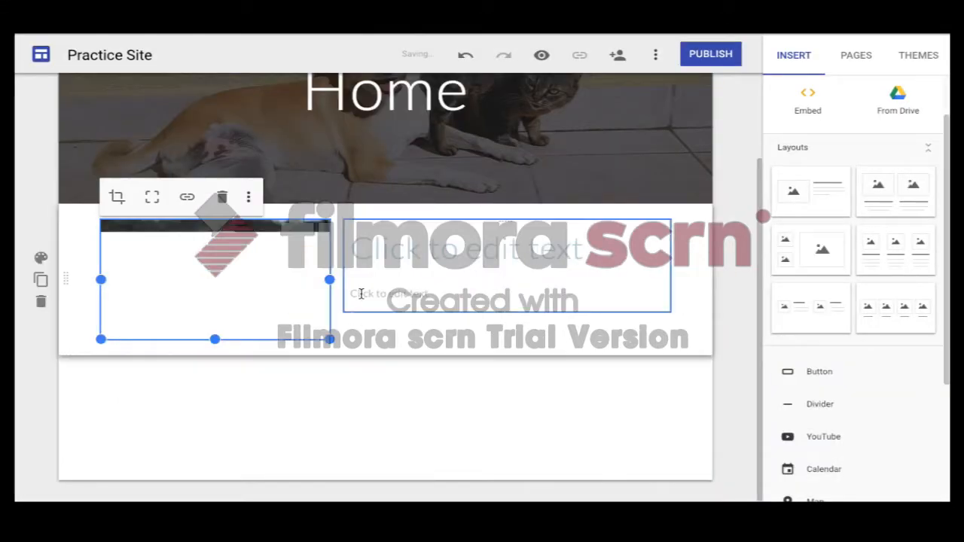
Fill in the title beside the dog picture with "Pets: making our lives better"
click(444, 250)
text(Pet)
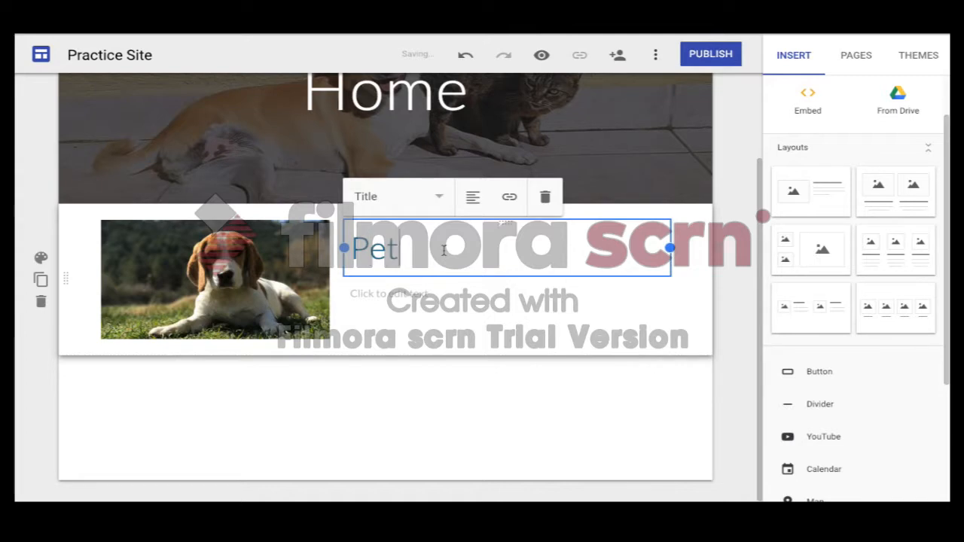
text(s: m)
key(BackSpace)
text(Mna)
key(BackSpace)
key(BackSpace)
key(BackSpace)
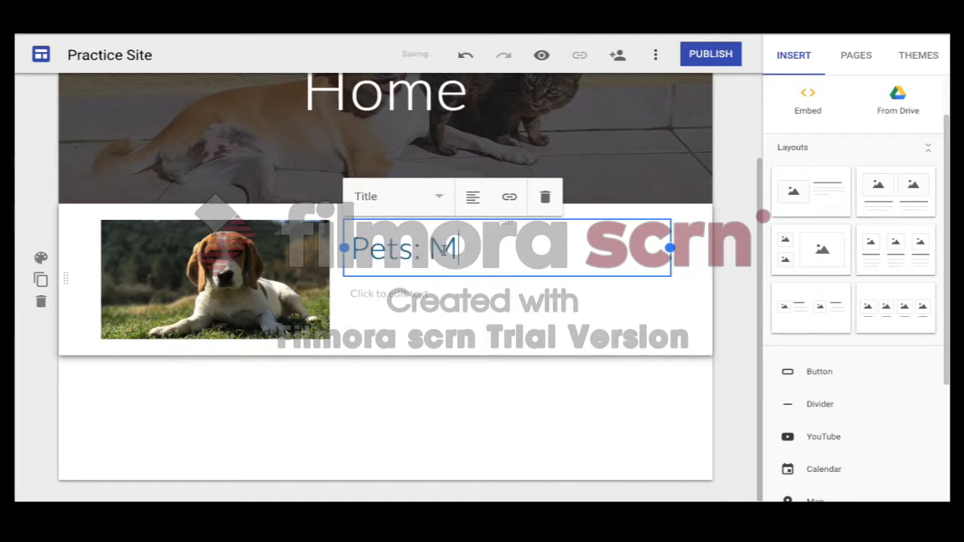
text(making out)
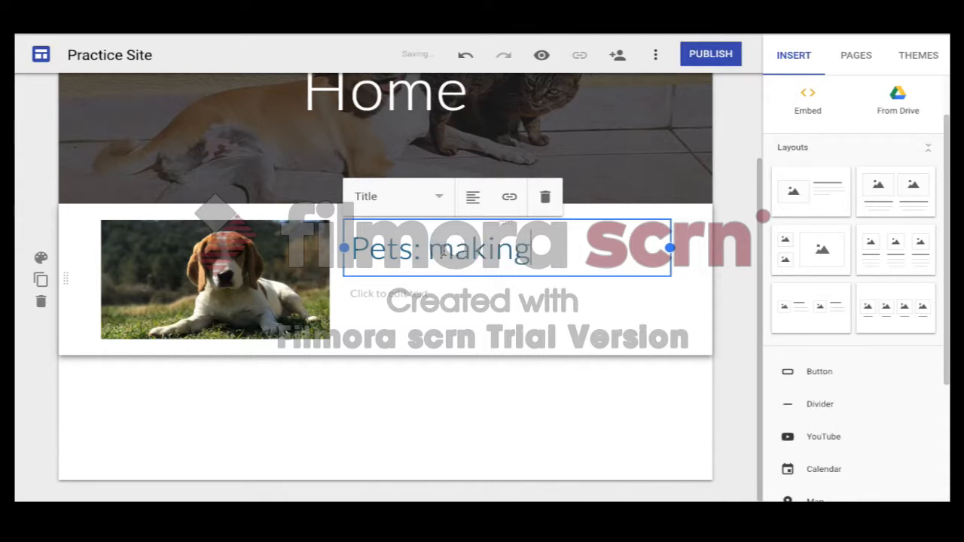
key(BackSpace)
key(BackSpace)
text(r l)
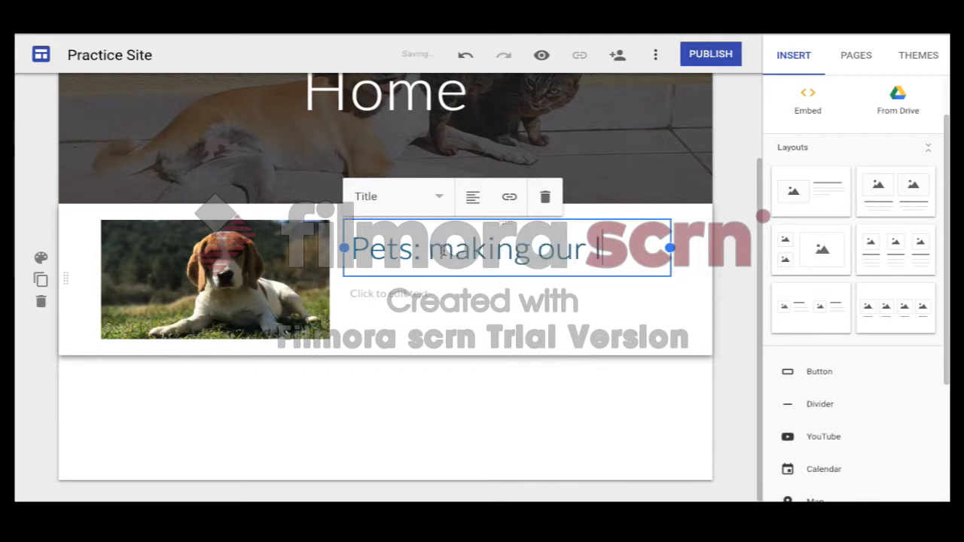
text(ives bette)
key(BackSpace)
text(ter)
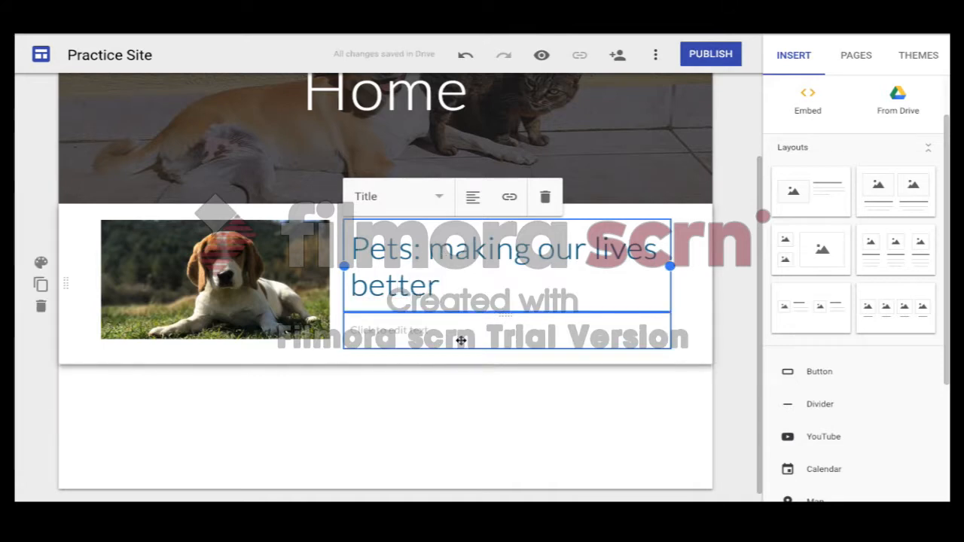
Enter "other info here." as the body text under the title
click(460, 340)
click(440, 326)
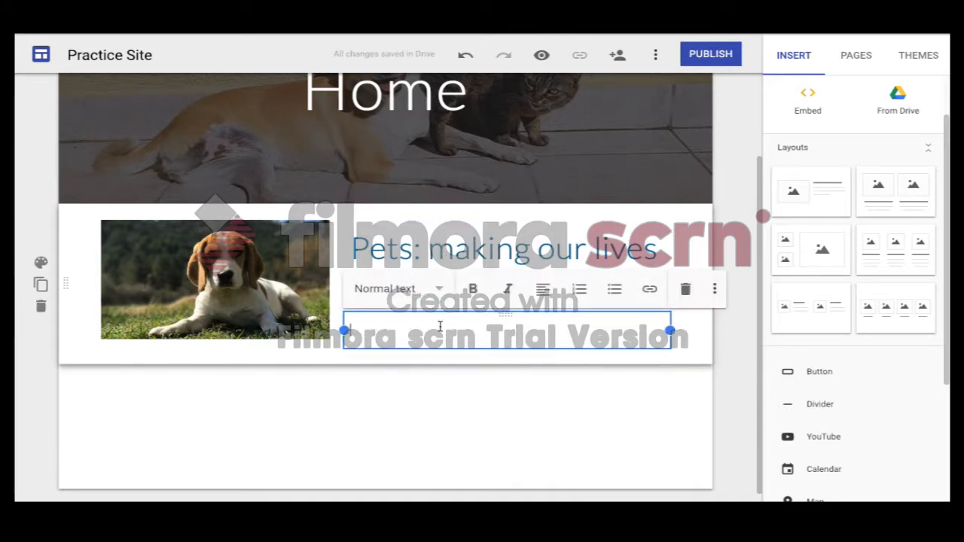
text(other info here.)
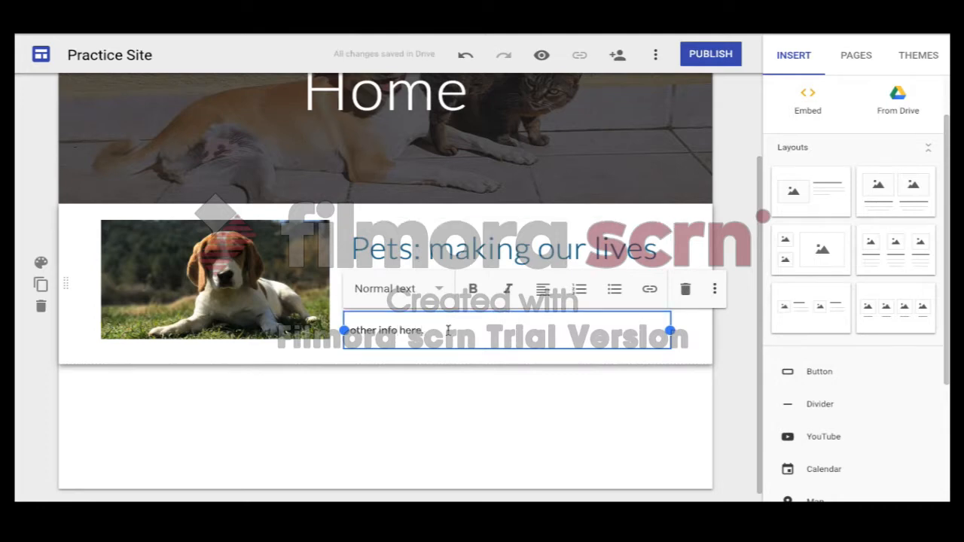
click(501, 363)
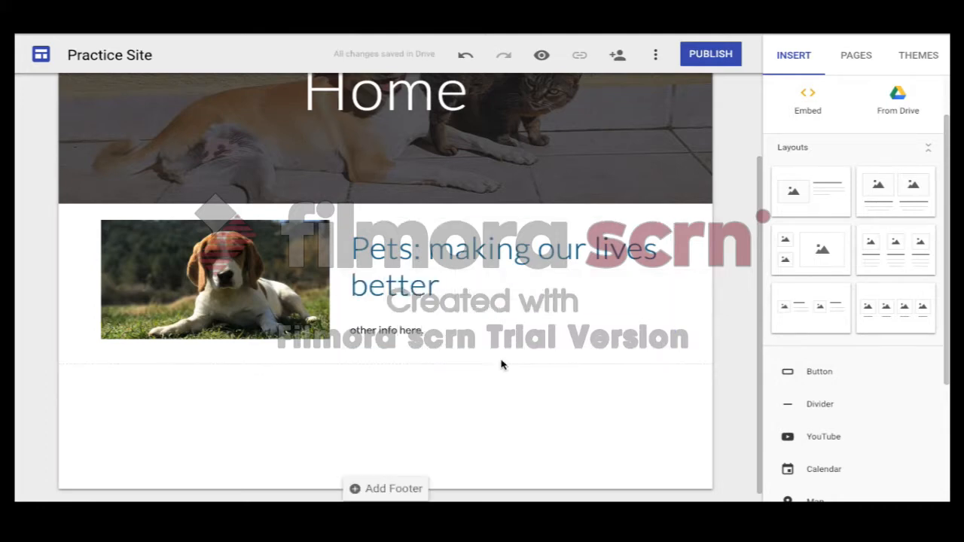
Move the dog picture into the text column, between the title and the body text
drag(507, 318, 511, 263)
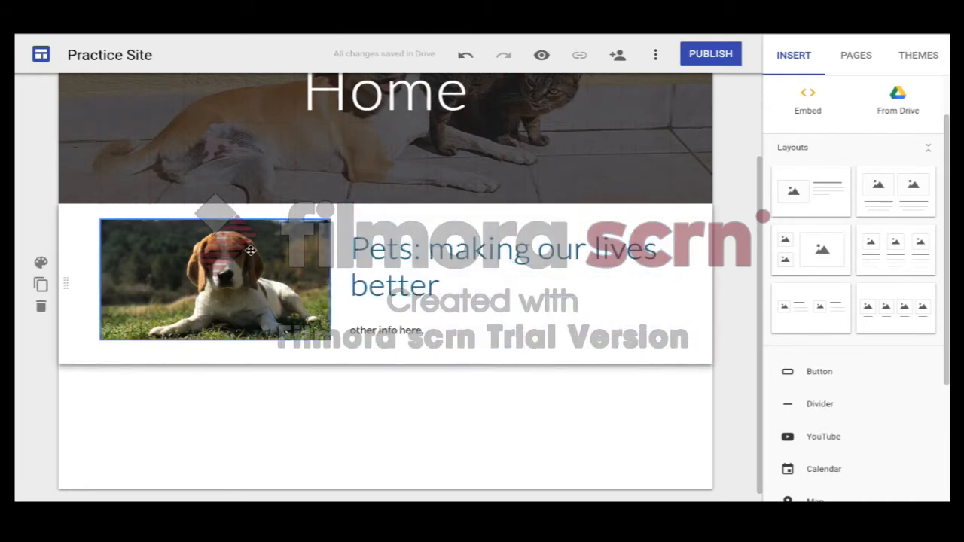
drag(250, 250, 633, 283)
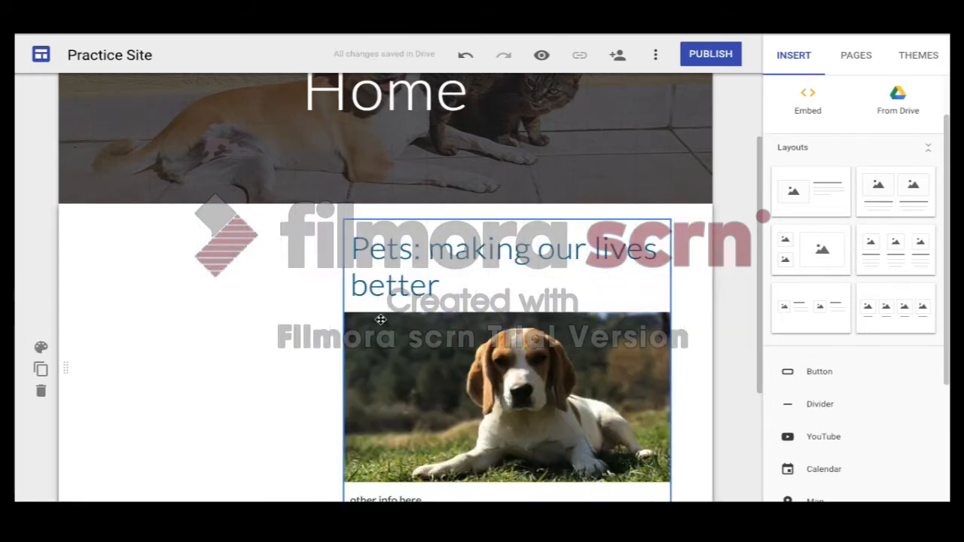
scroll(269, 326, down, 2)
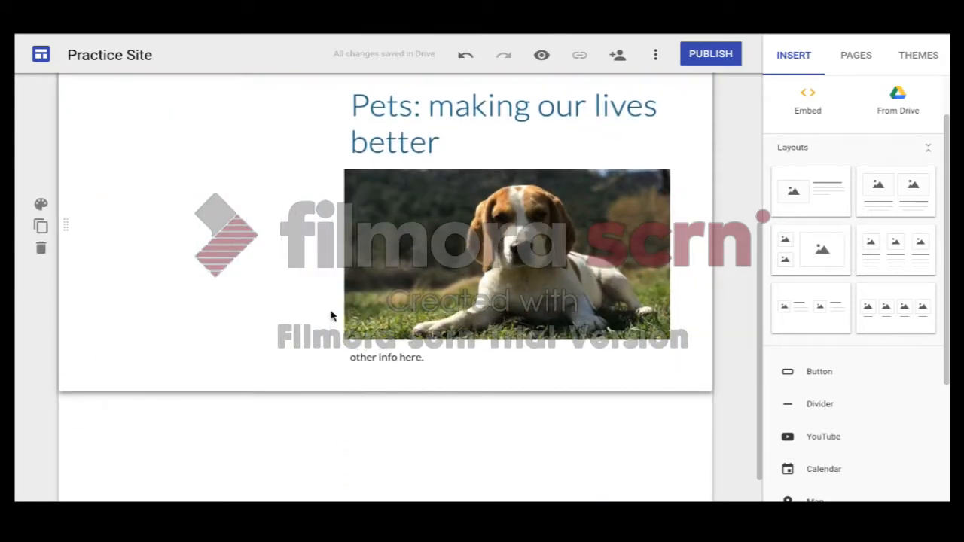
scroll(232, 284, up, 2)
Shift the stacked title, dog picture and body text left toward the middle of the page
drag(361, 183, 215, 305)
drag(353, 392, 452, 362)
scroll(460, 324, down, 2)
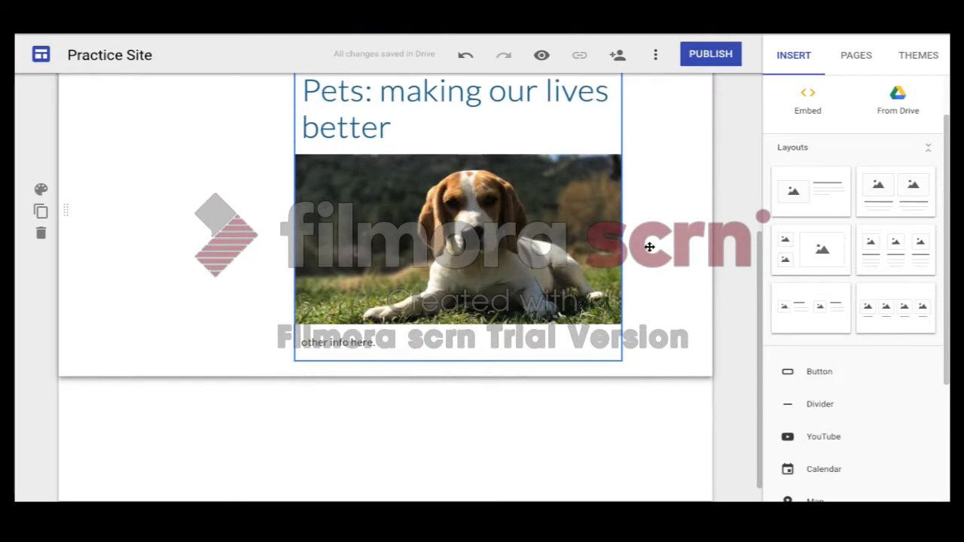
scroll(834, 163, up, 2)
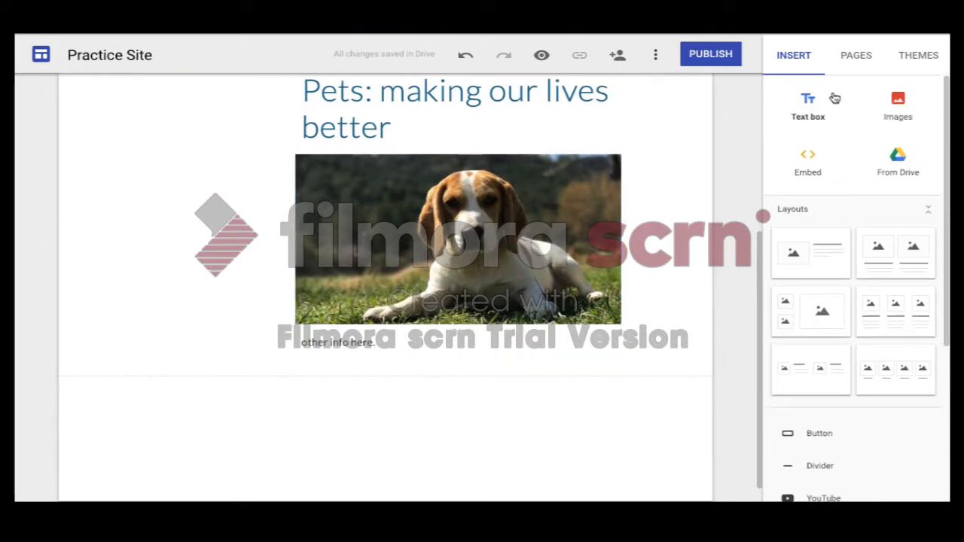
Change the title above the dog picture to the Heading style and widen the stacked group toward the page's left edge
scroll(497, 126, up, 1)
click(355, 151)
click(354, 114)
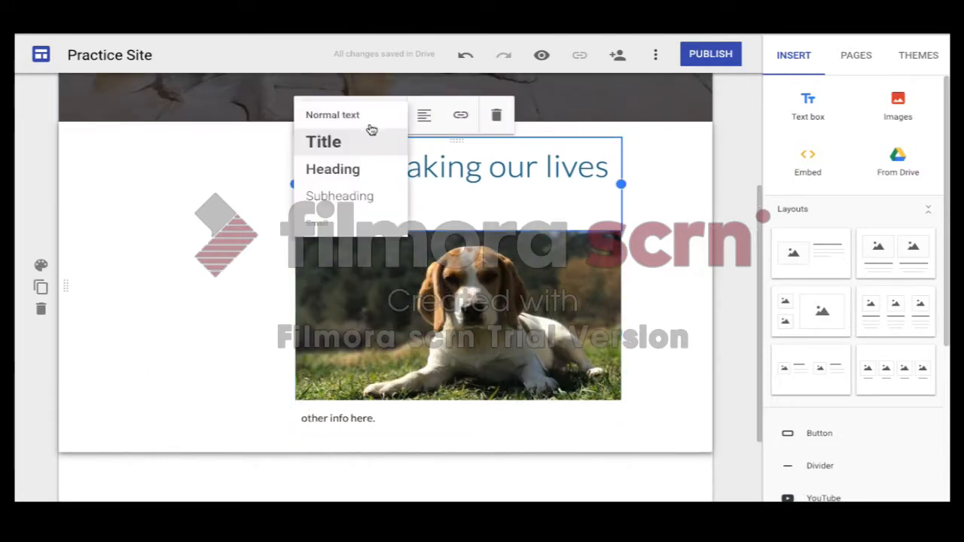
click(348, 171)
drag(294, 158, 178, 163)
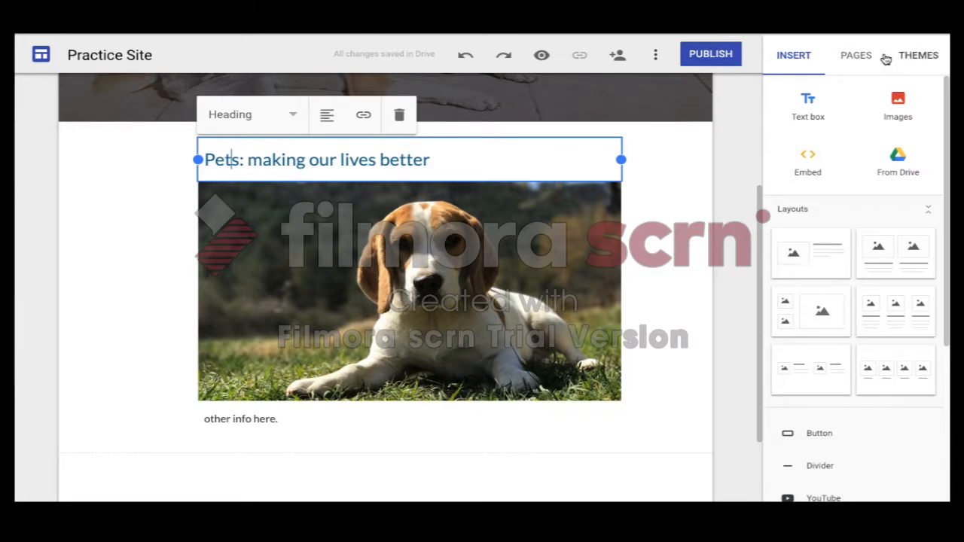
Add a new page named Dogs to the site
scroll(644, 208, up, 2)
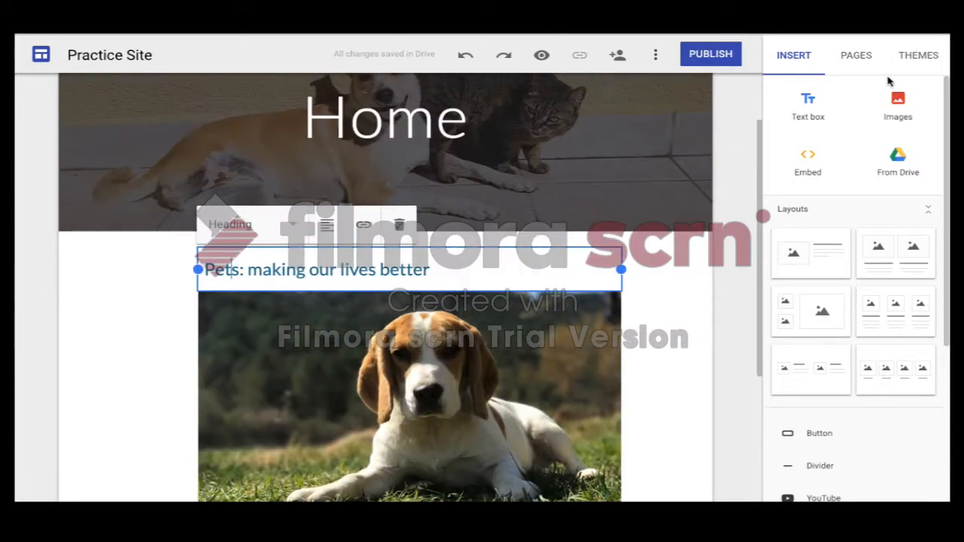
click(855, 70)
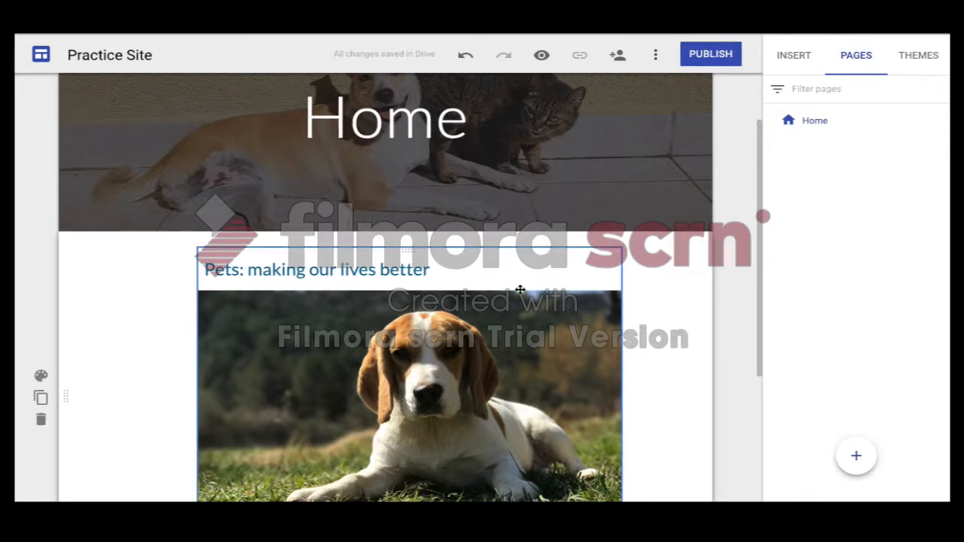
click(854, 455)
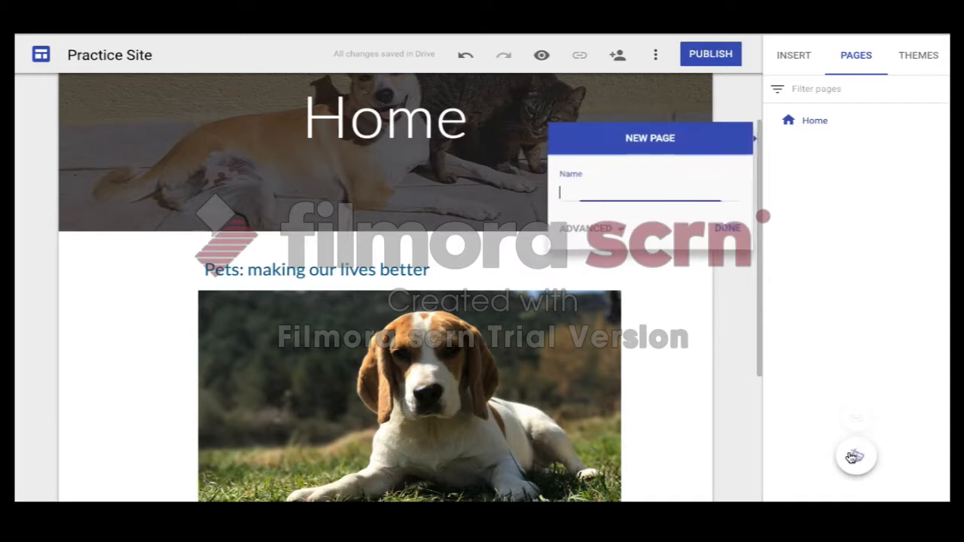
click(739, 247)
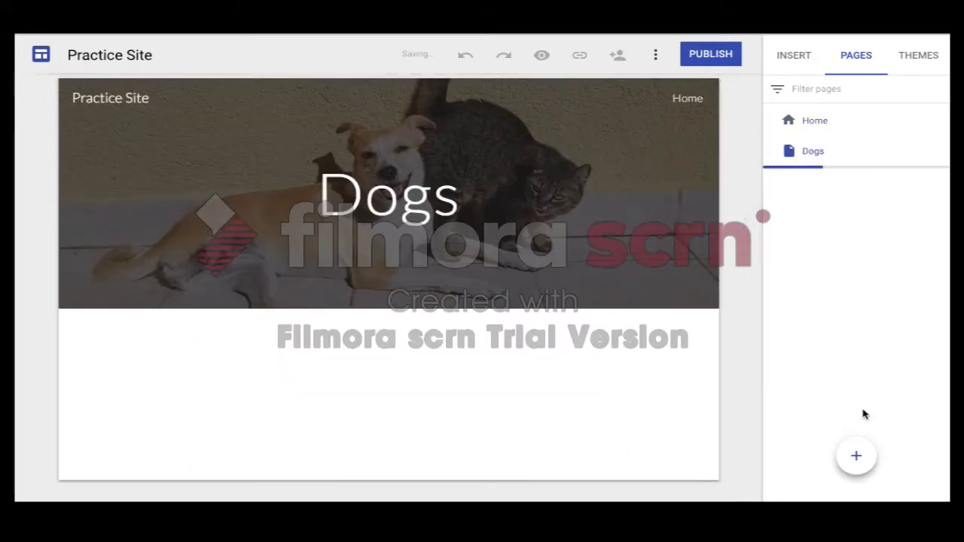
Add another new page named Cats to the site
click(856, 457)
text(Cats)
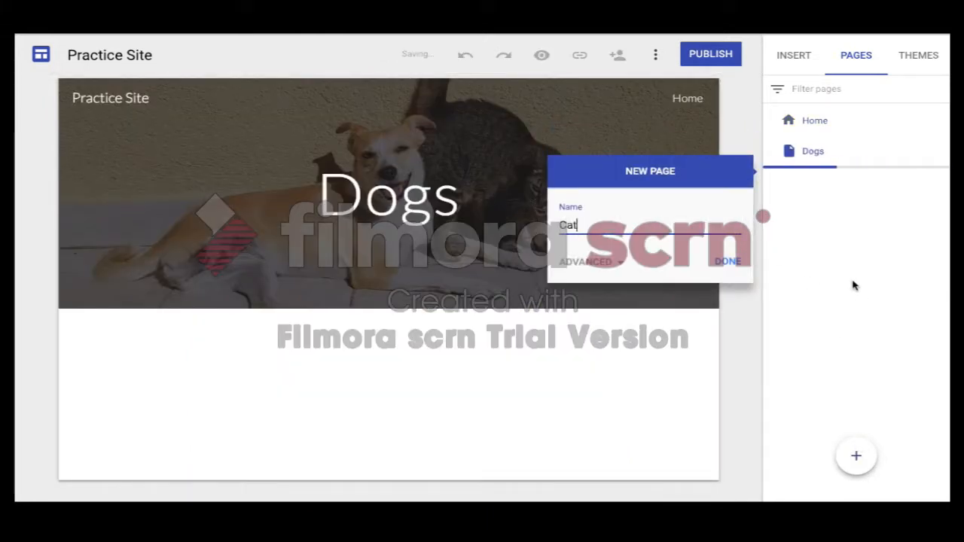
click(716, 261)
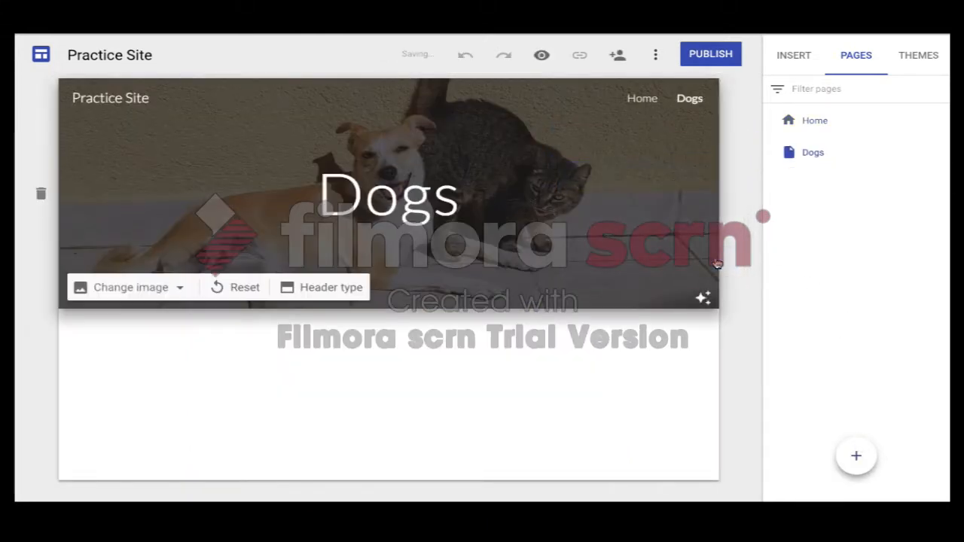
Examine the Home, Dogs and Cats pages by switching between them in the page list and the site's own navigation
click(811, 156)
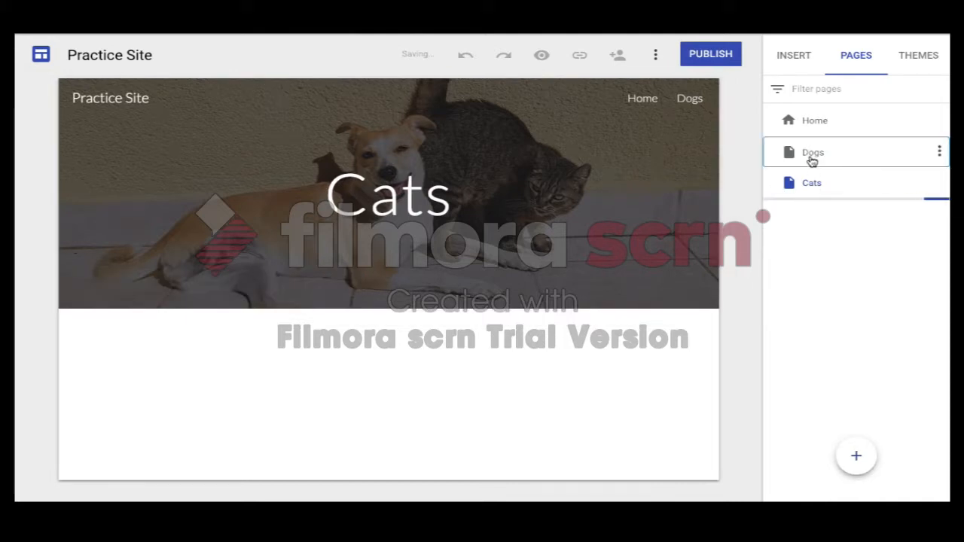
click(811, 185)
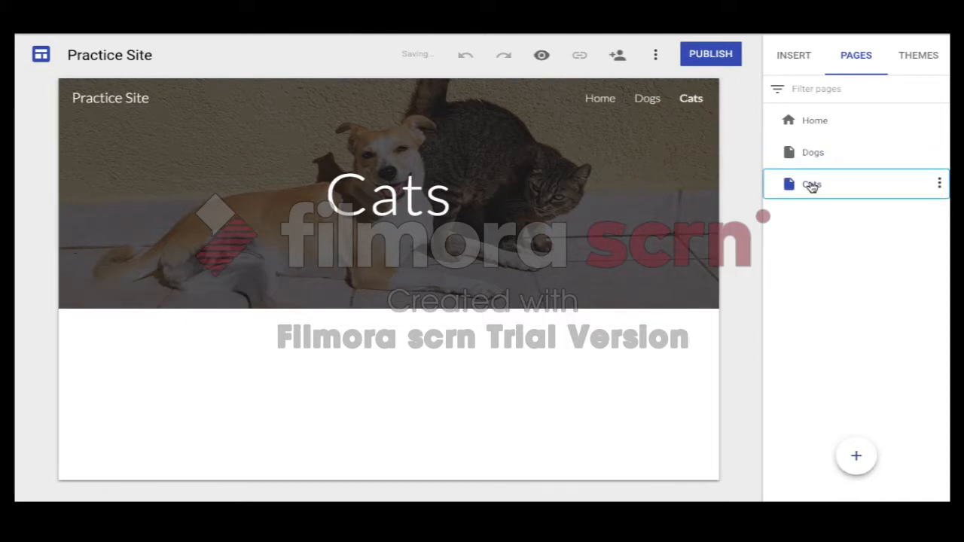
click(820, 153)
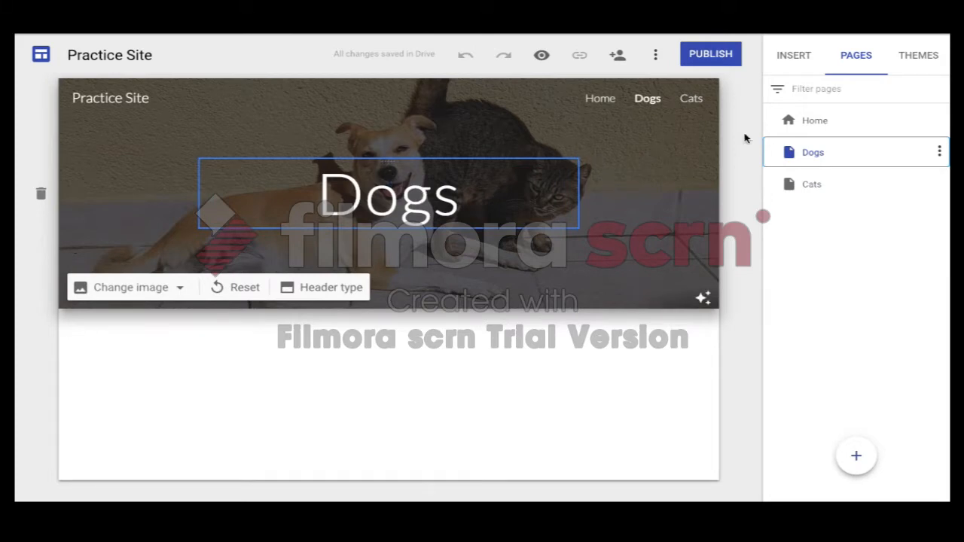
click(820, 120)
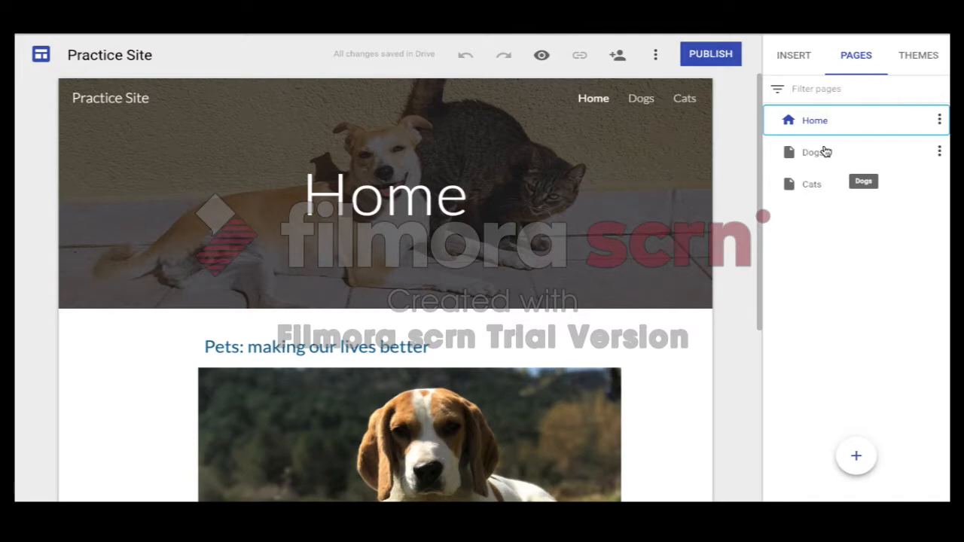
click(826, 152)
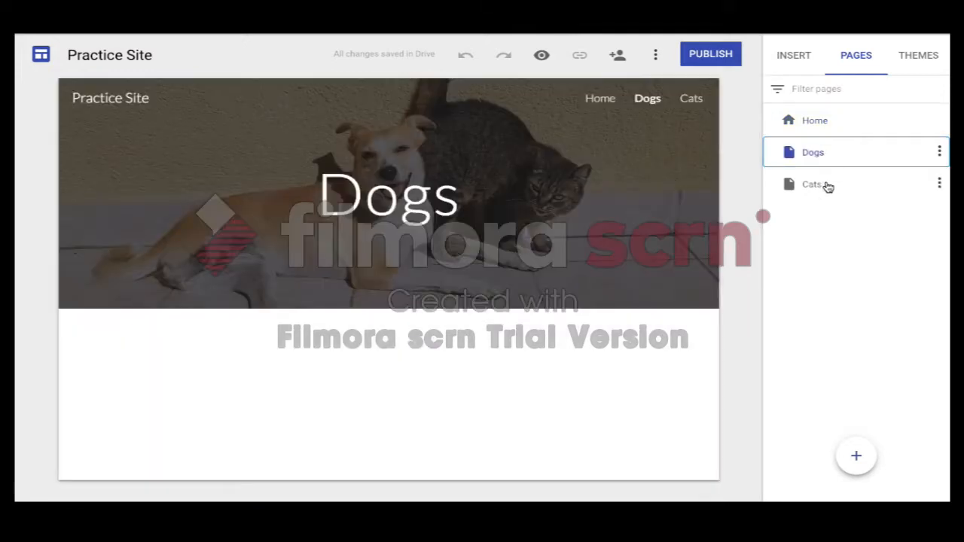
click(827, 185)
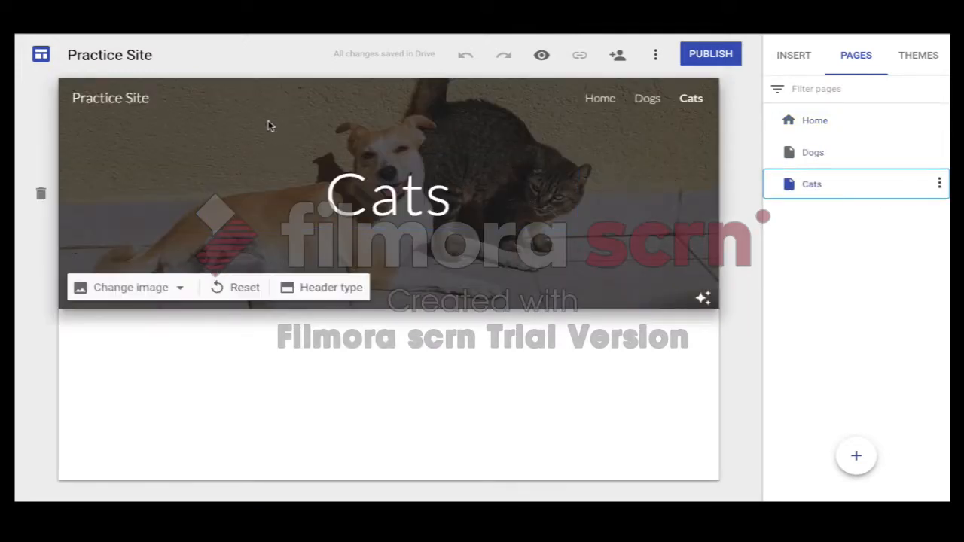
click(649, 104)
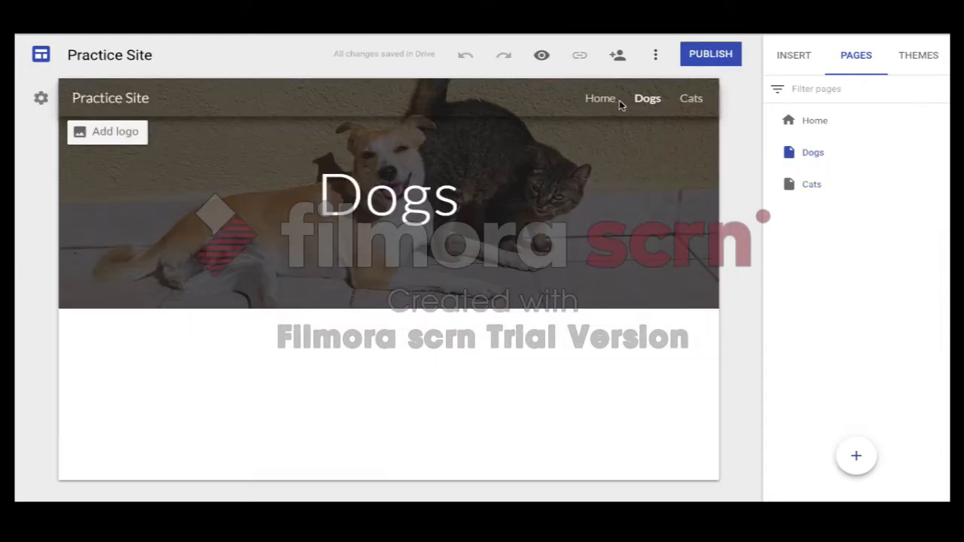
click(602, 101)
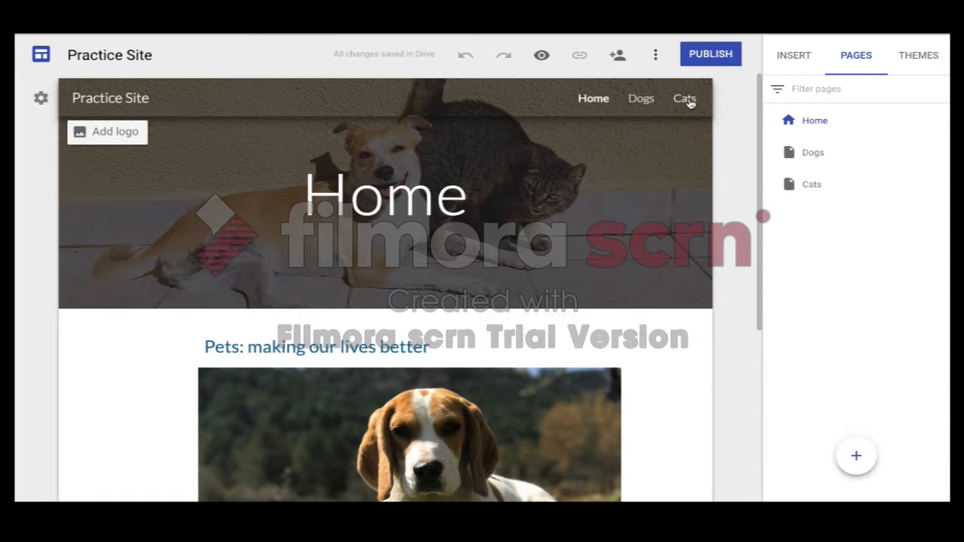
Insert the layout with two side-by-side images above titles and text into the Cats page
click(685, 101)
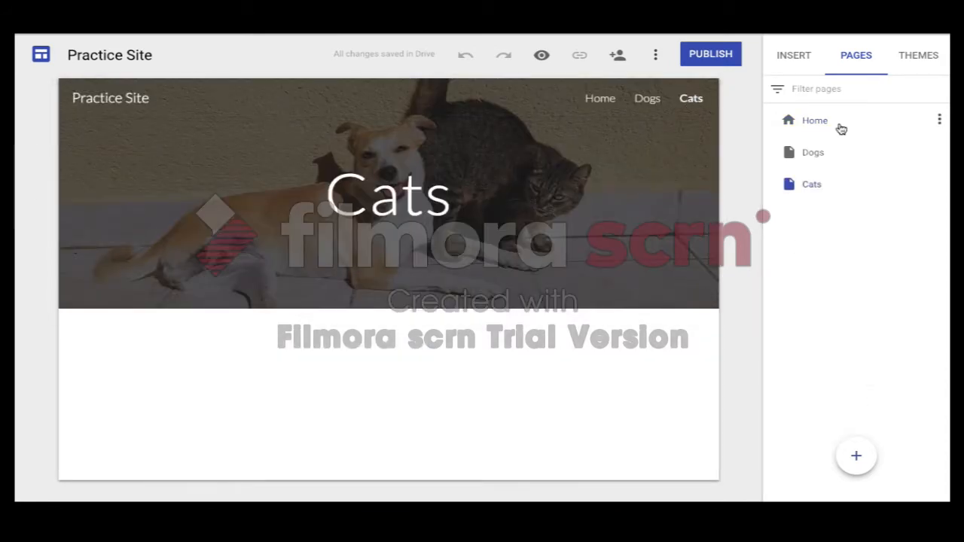
click(800, 54)
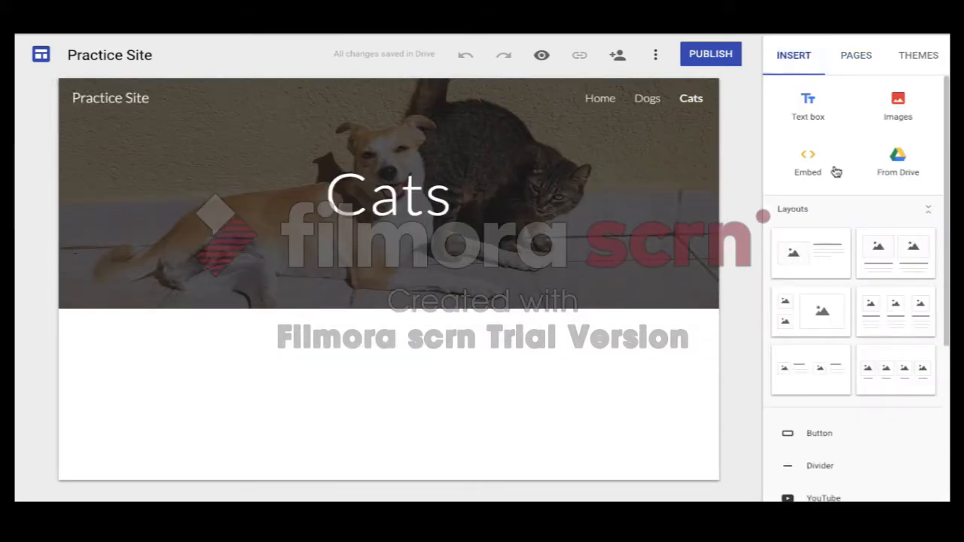
drag(899, 262, 579, 359)
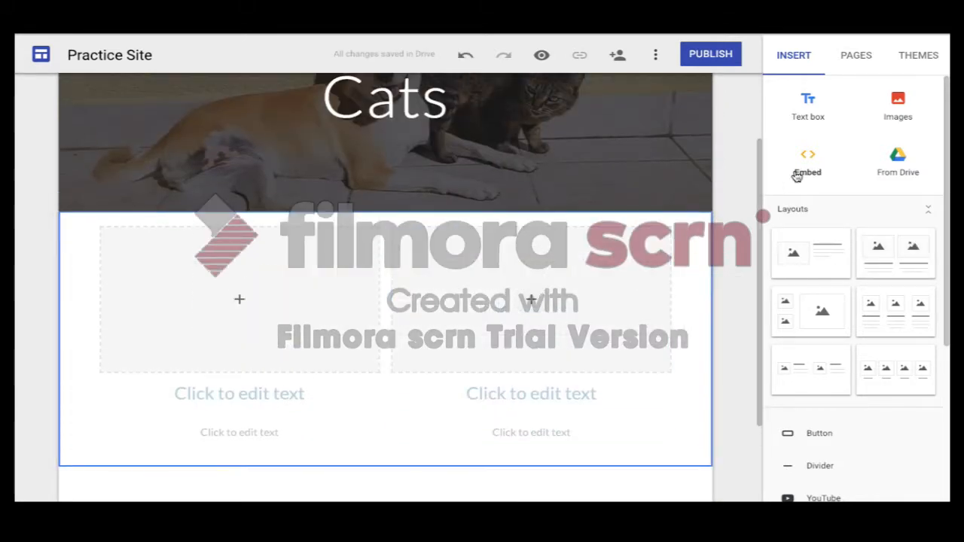
Try the Vision theme, then apply the Impression theme to the site
click(919, 56)
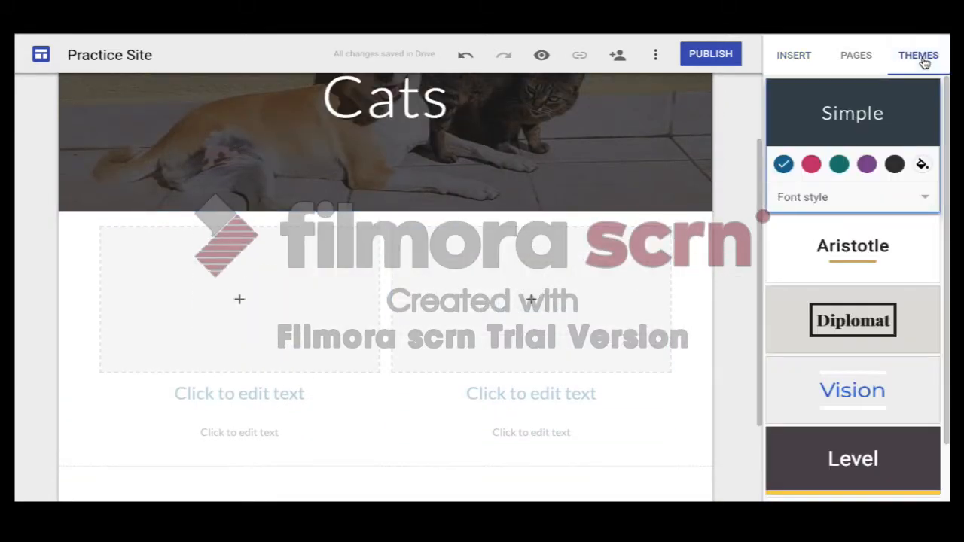
scroll(828, 173, down, 2)
click(836, 334)
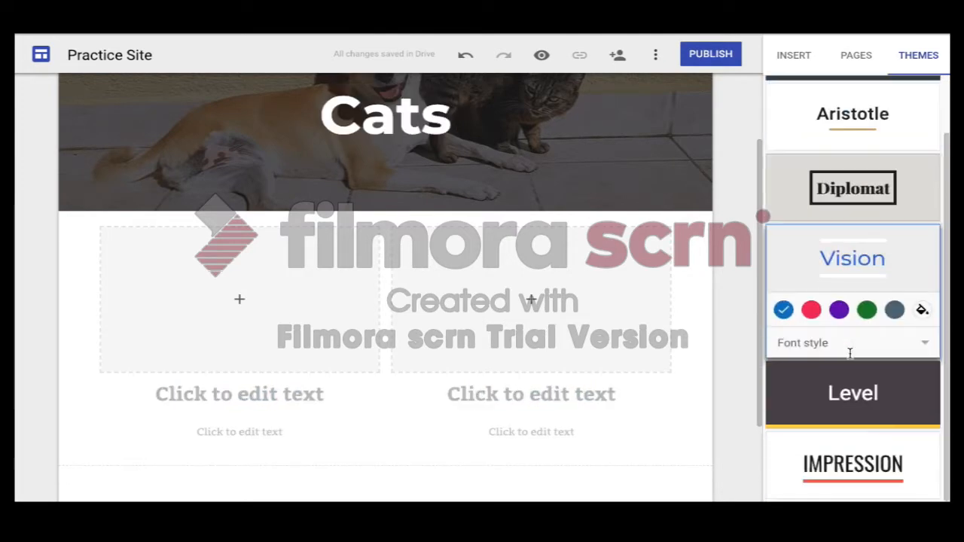
click(841, 488)
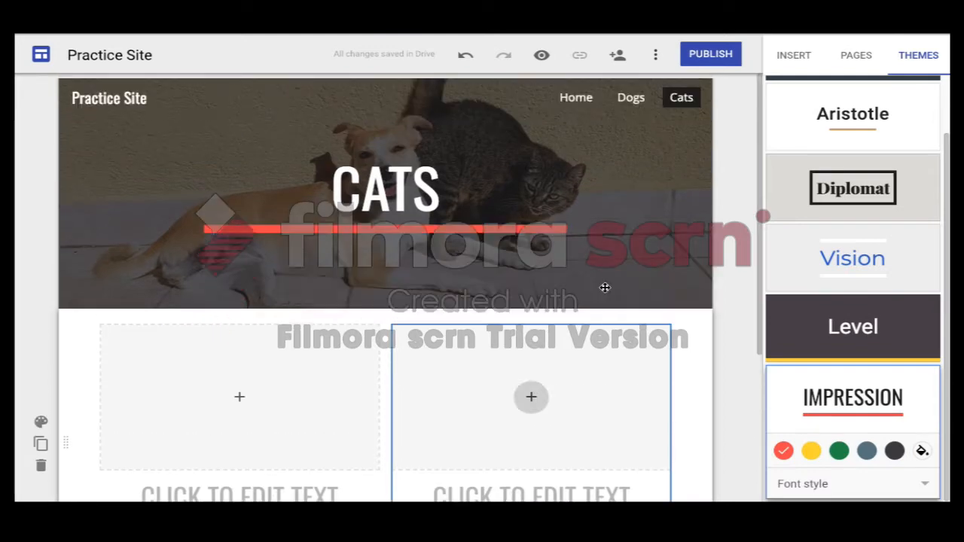
Try green and yellow for the Impression theme, settle on the dark grey colour, and switch its font style to the serif option
click(840, 450)
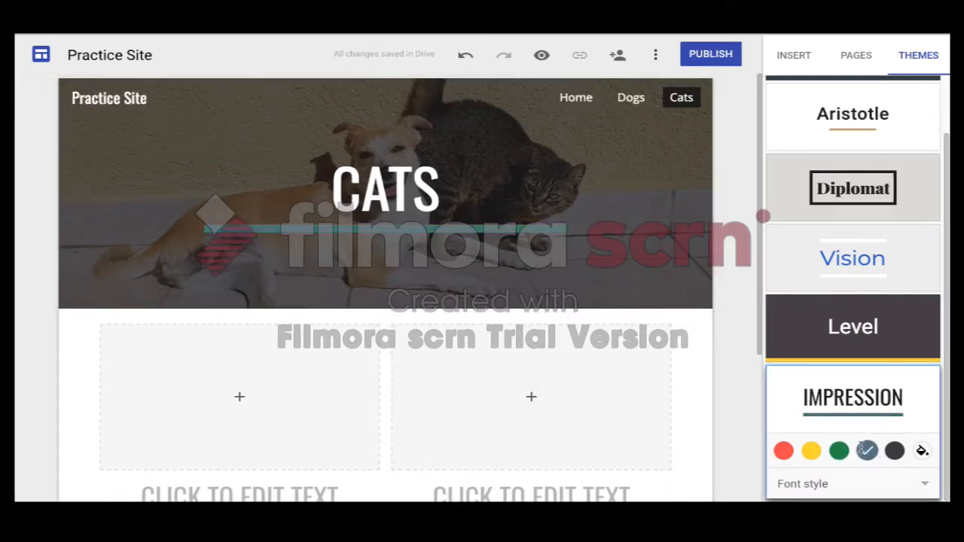
click(808, 451)
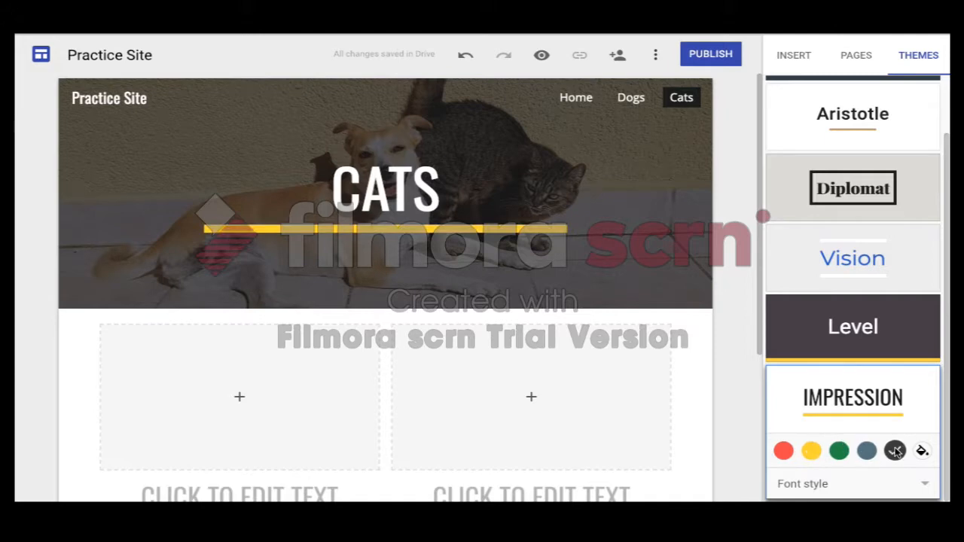
click(895, 450)
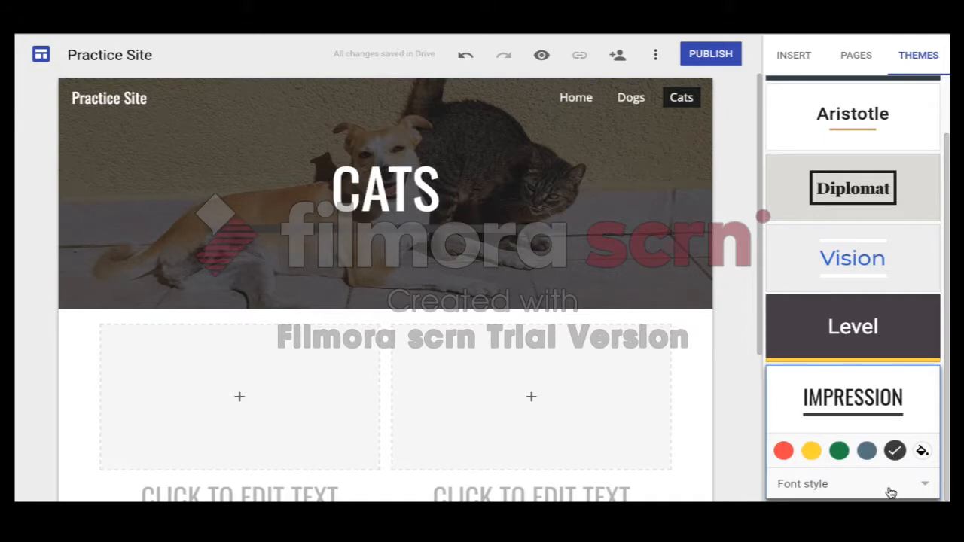
click(891, 493)
click(843, 447)
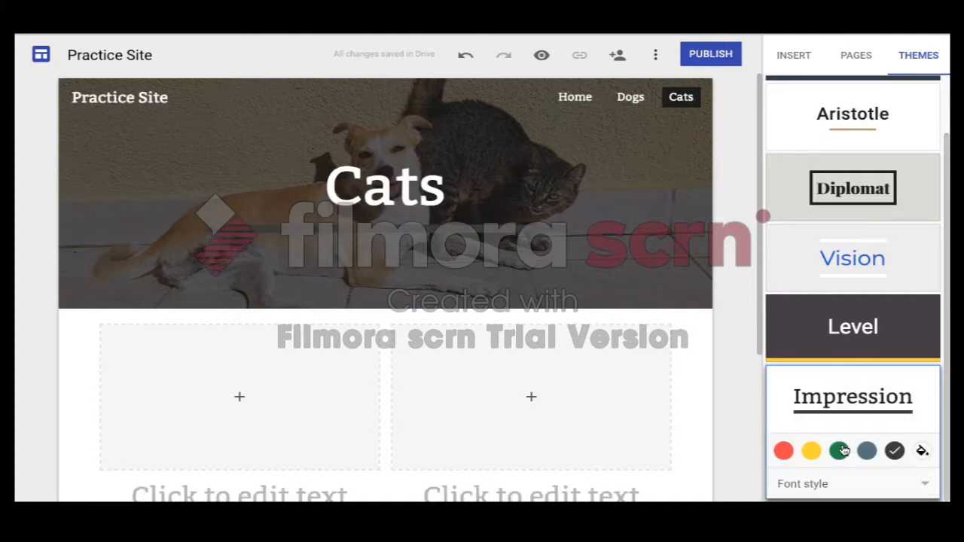
scroll(806, 228, up, 1)
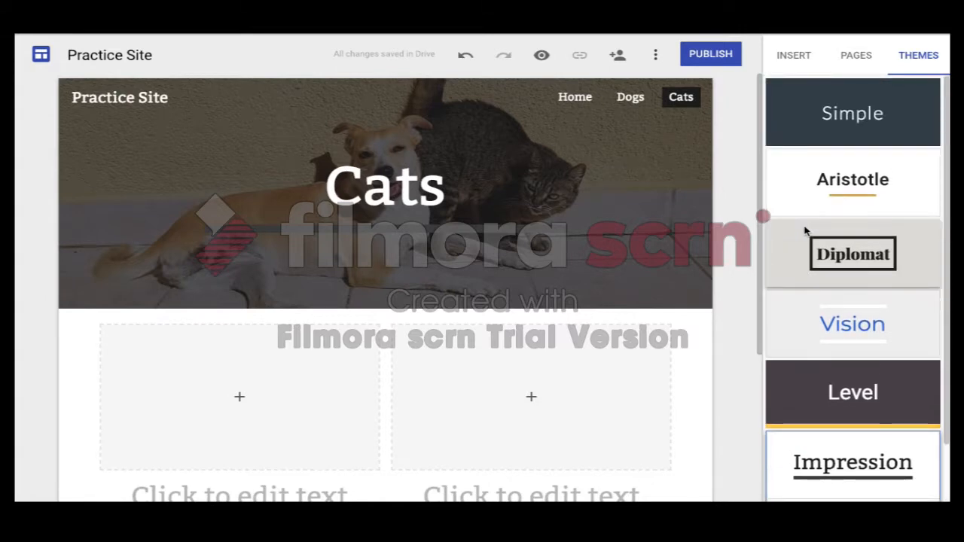
Check the Dogs and Home pages in the editor, and preview the site's Home, Dogs and Cats pages
click(637, 104)
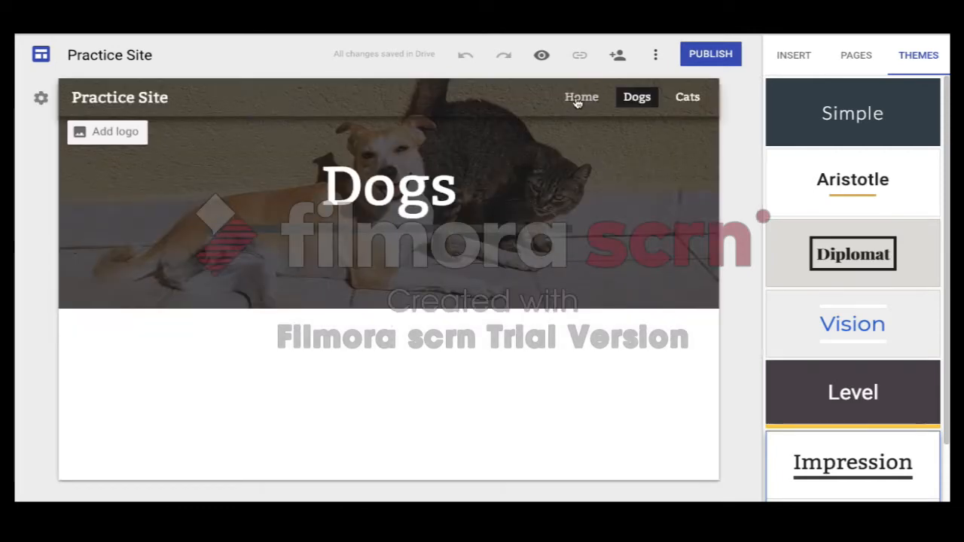
click(577, 102)
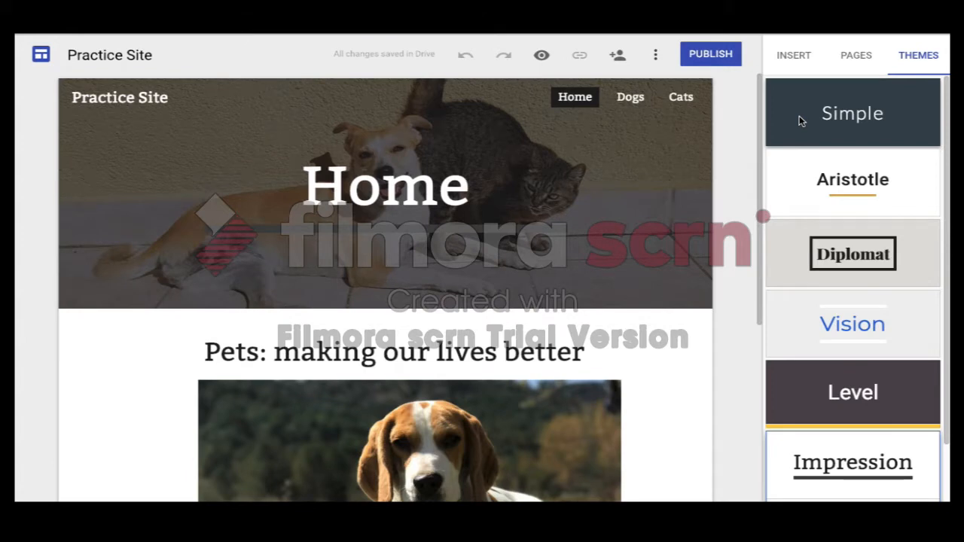
click(543, 57)
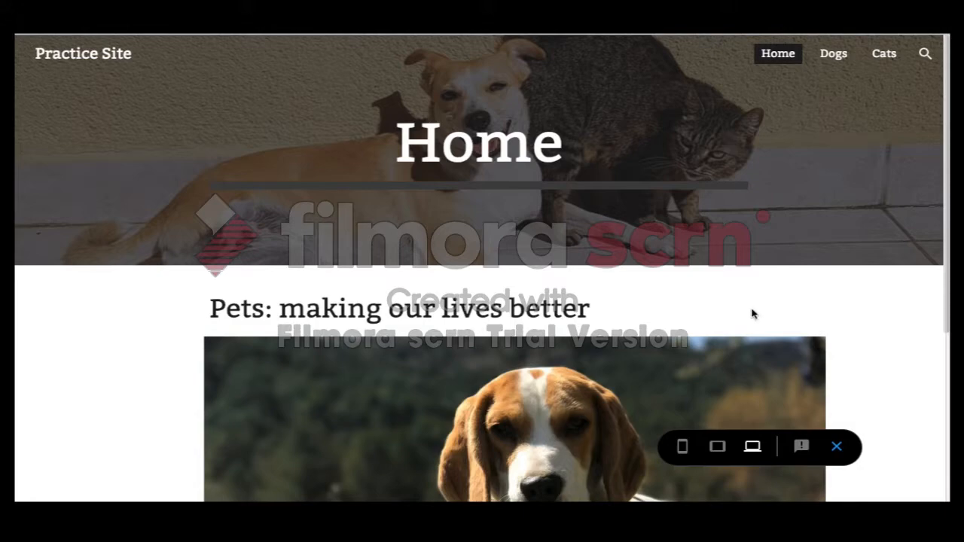
scroll(751, 313, down, 4)
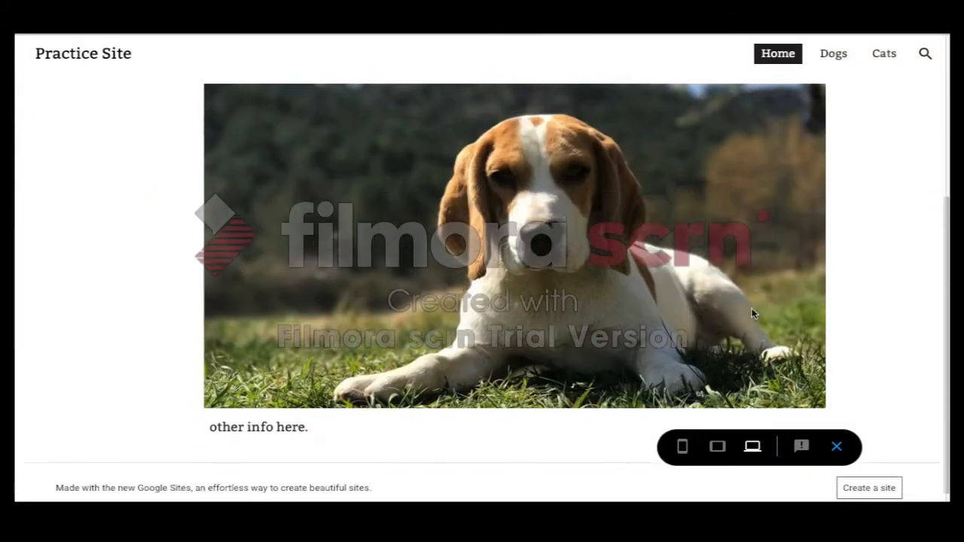
scroll(752, 313, up, 3)
scroll(751, 314, down, 4)
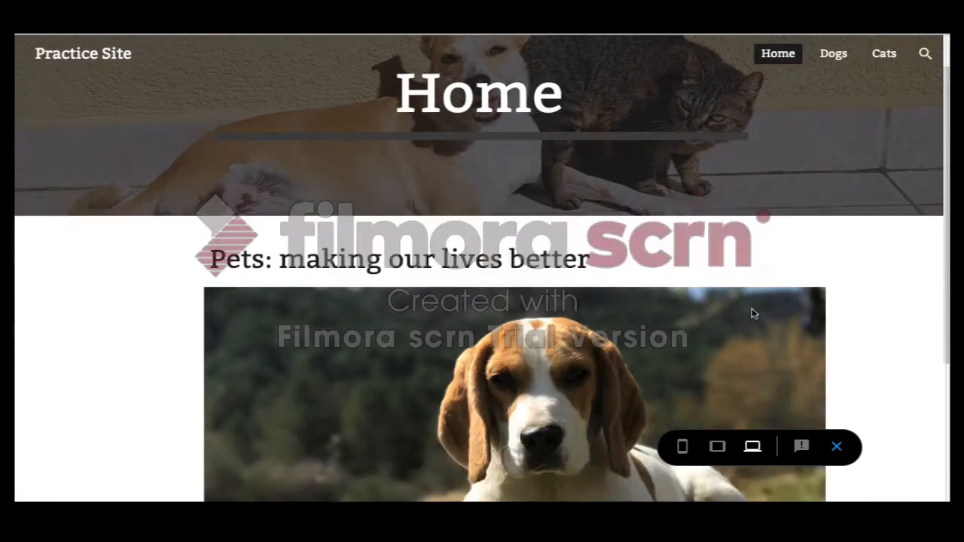
scroll(751, 313, up, 4)
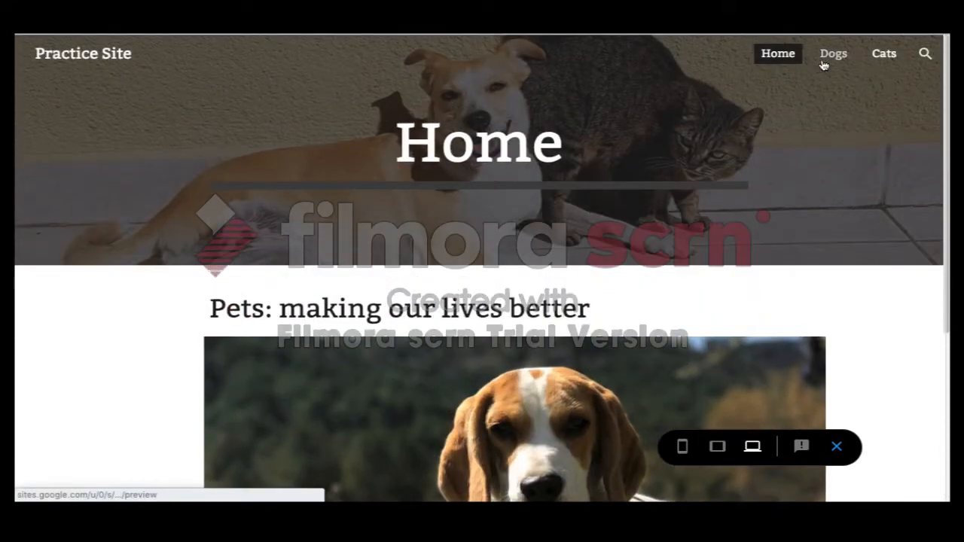
click(828, 54)
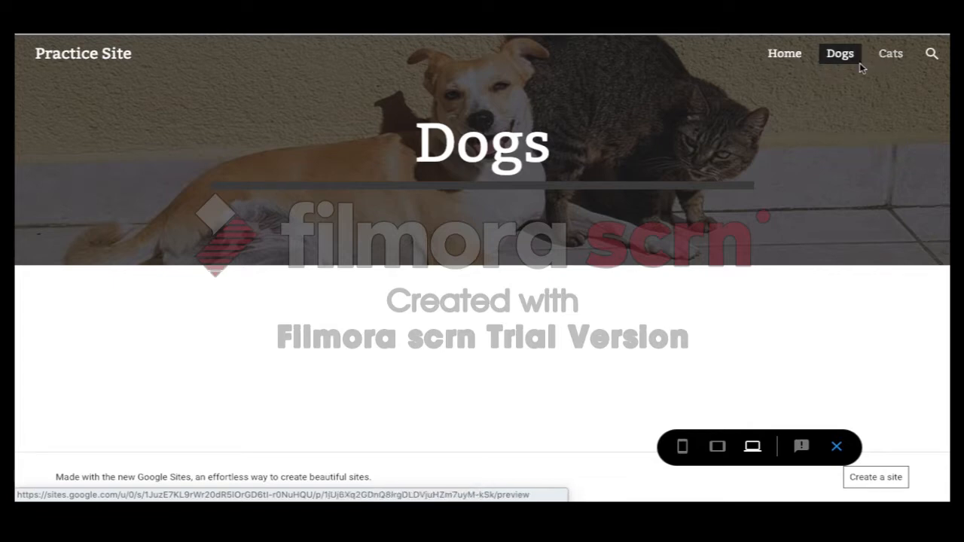
scroll(549, 215, down, 2)
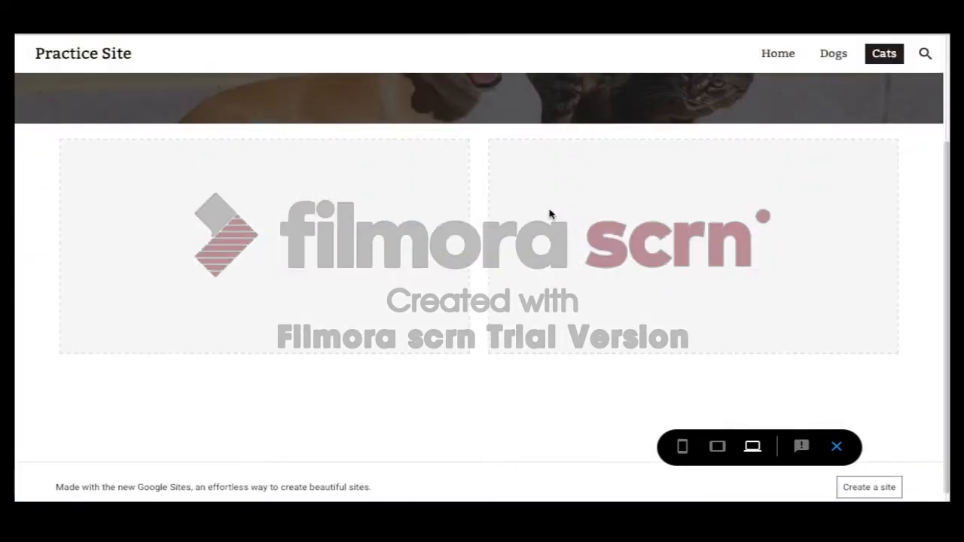
scroll(493, 198, up, 2)
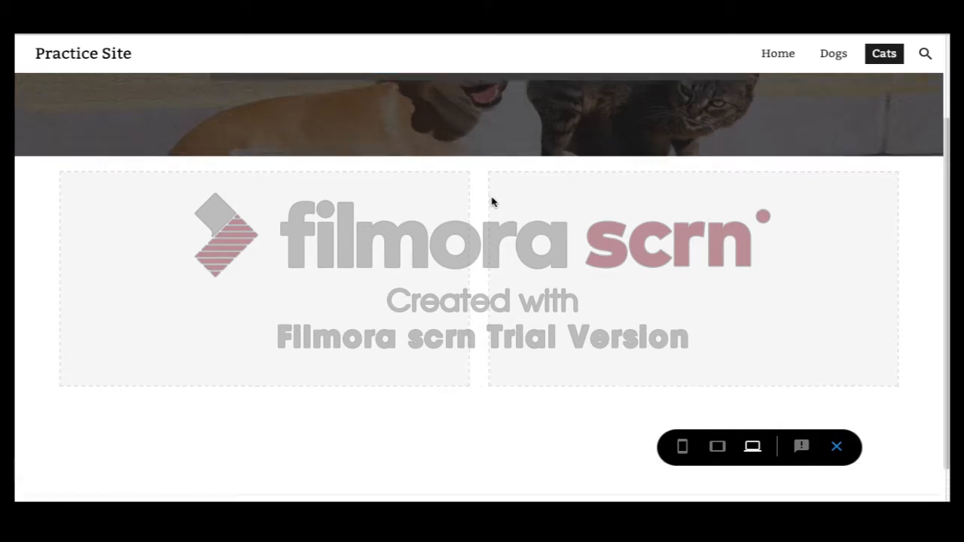
Preview the Cats page at phone, tablet and large-screen sizes, and close the preview
click(682, 449)
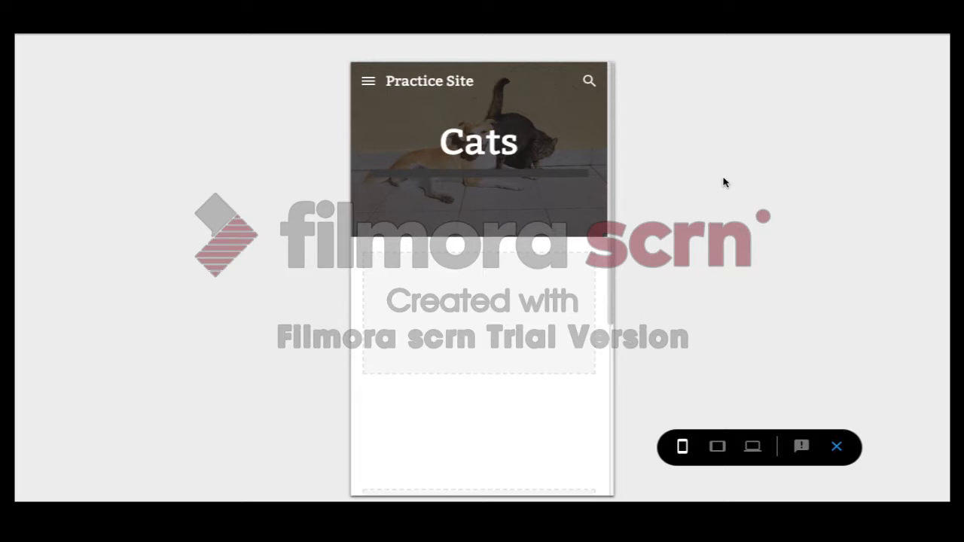
click(716, 447)
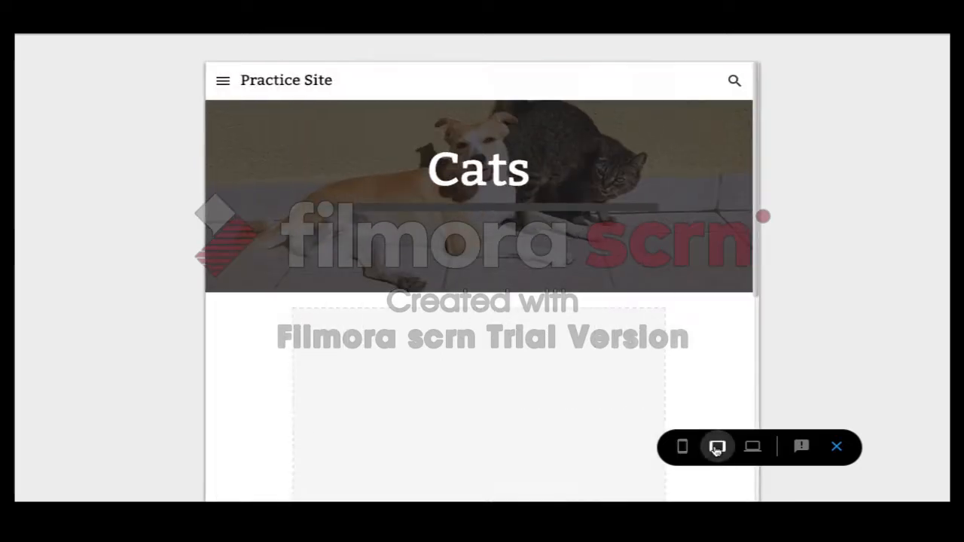
click(751, 452)
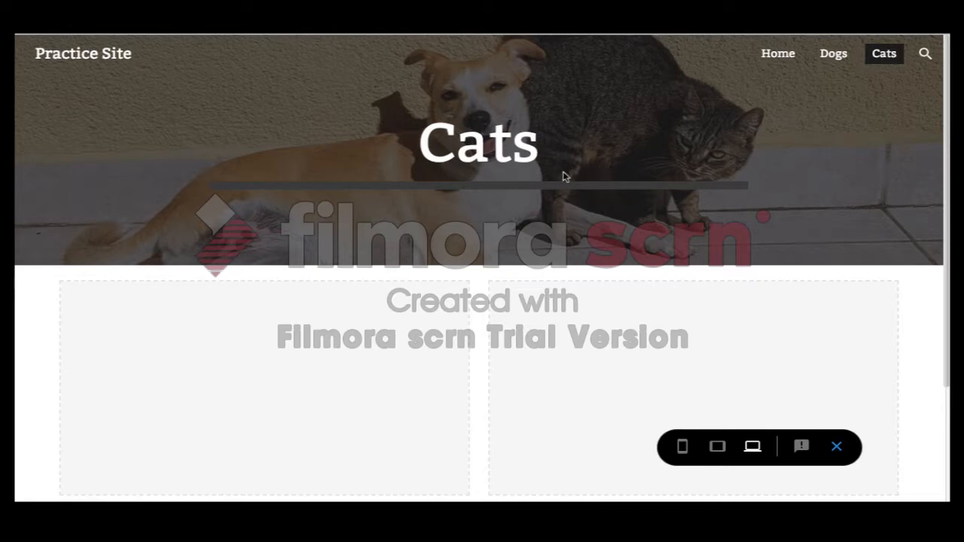
scroll(496, 262, down, 1)
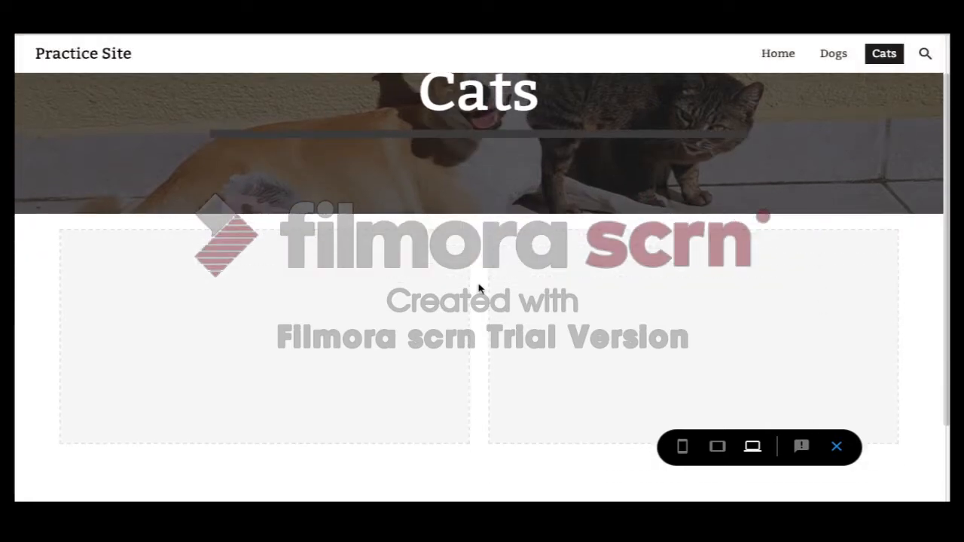
click(836, 450)
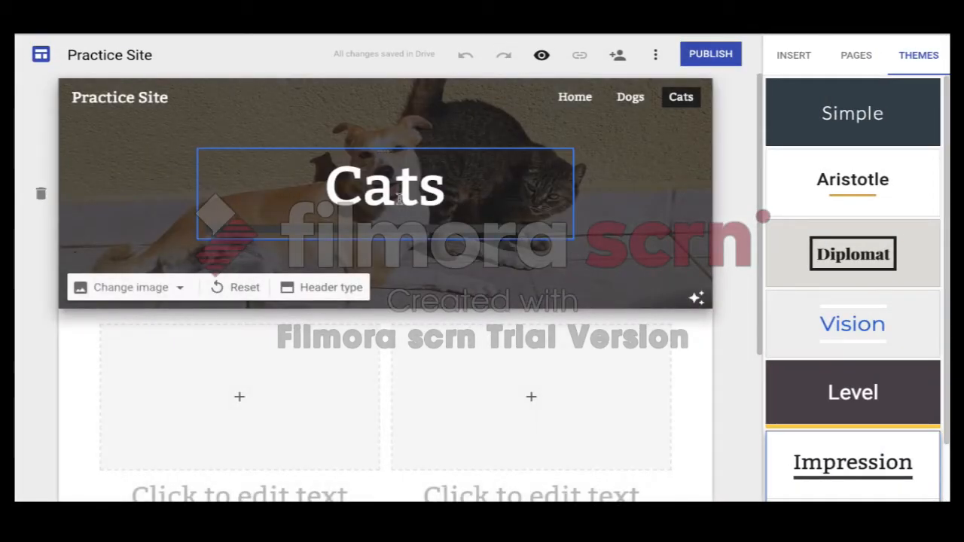
Search Google images for "cat" and insert the white kitten photo into the first image placeholder on the Cats page
scroll(399, 198, down, 1)
click(239, 334)
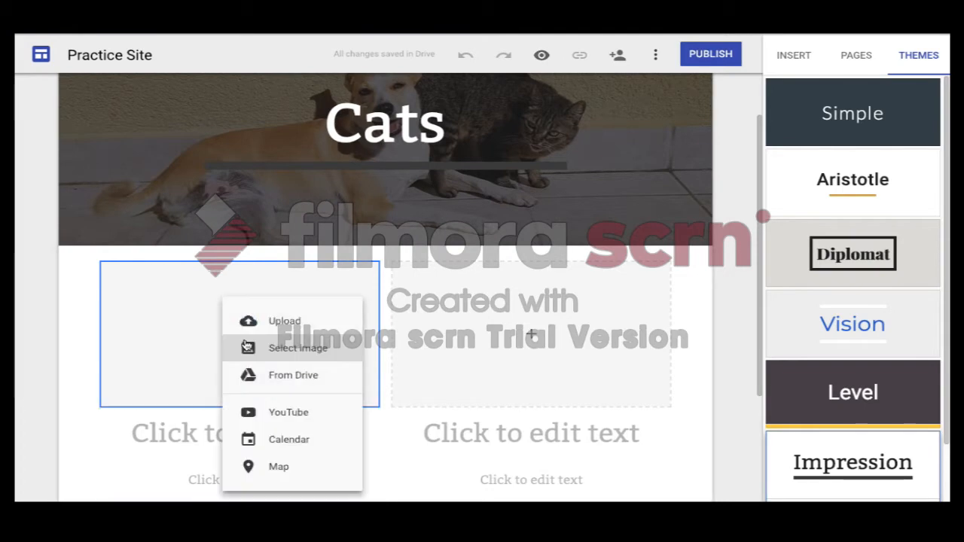
click(285, 349)
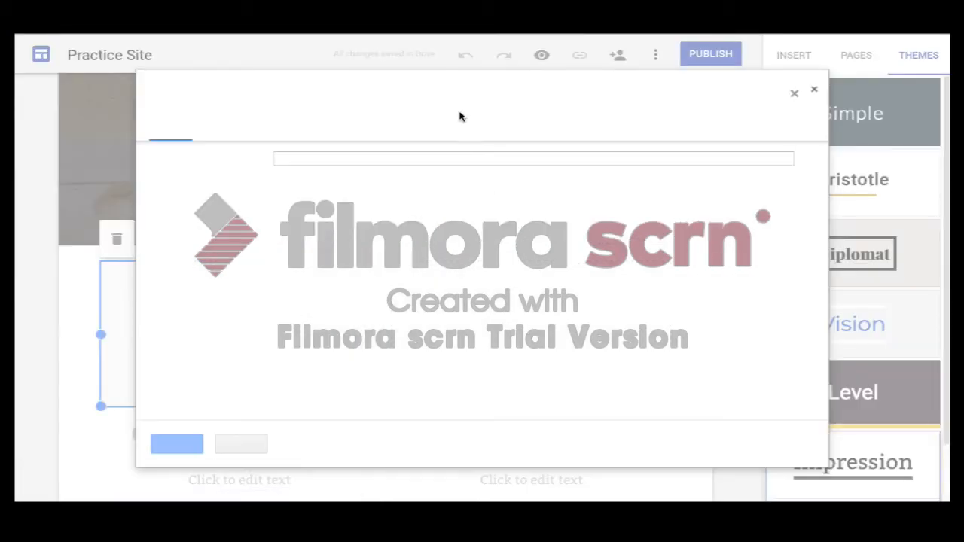
click(239, 130)
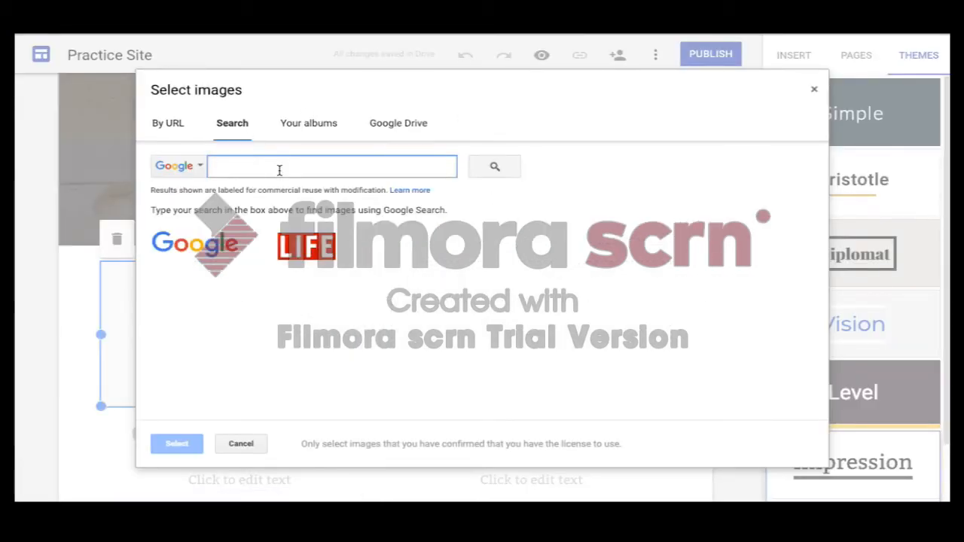
text(cast)
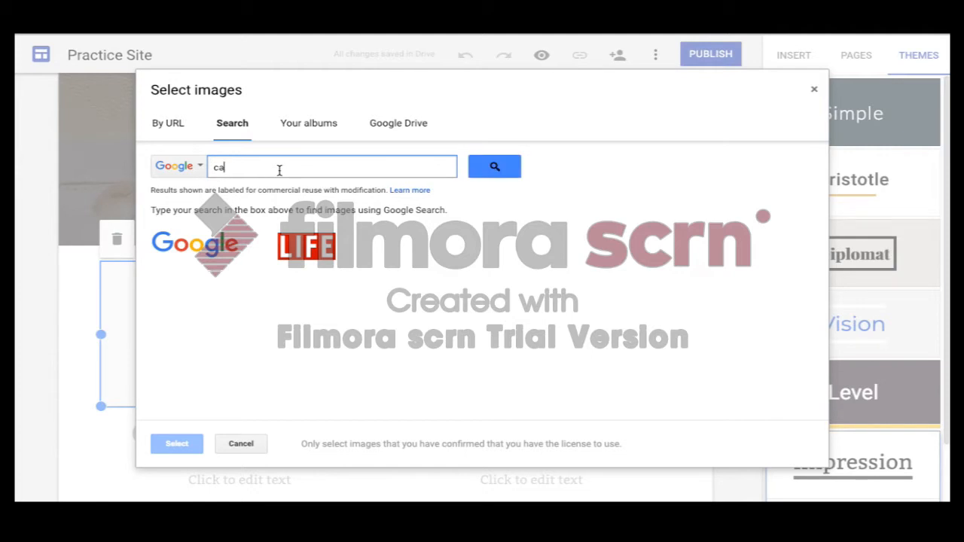
click(494, 165)
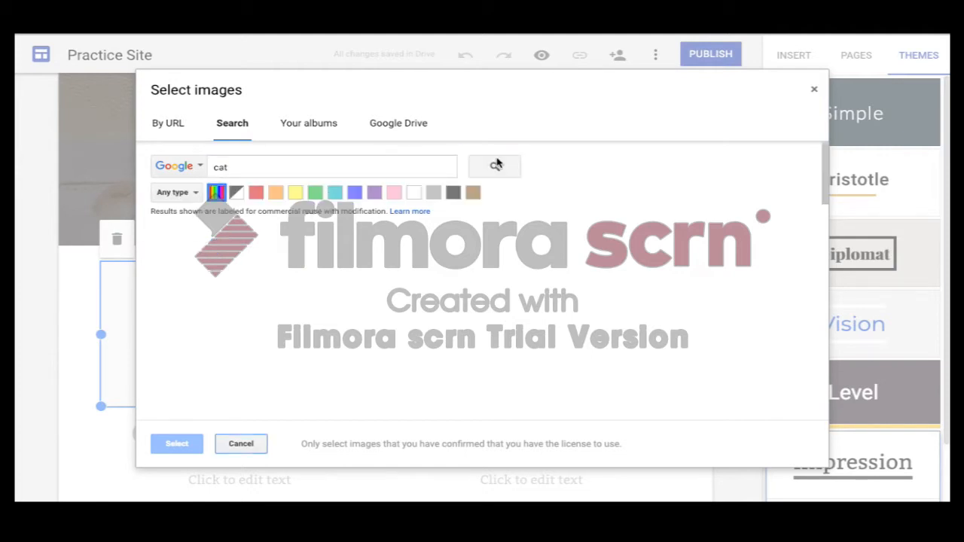
click(309, 280)
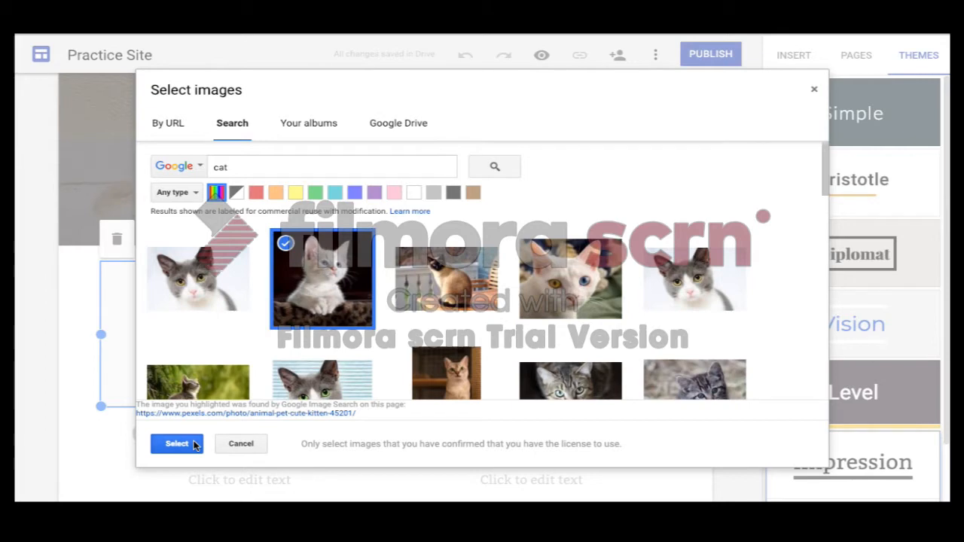
click(197, 444)
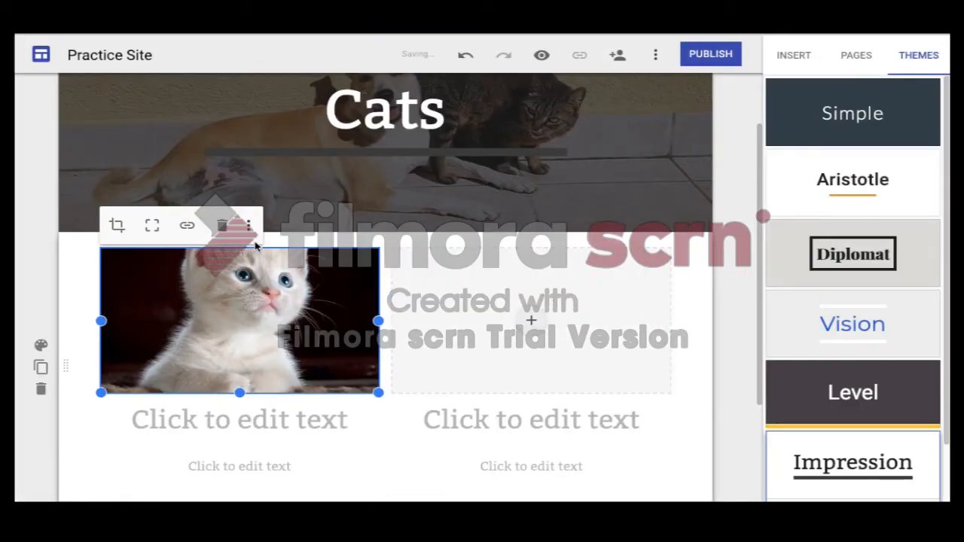
Enlarge the kitten photo on the Cats page so it spans most of the page width
click(499, 276)
click(409, 228)
scroll(486, 355, down, 2)
click(344, 235)
drag(379, 360, 561, 248)
drag(361, 394, 368, 441)
scroll(439, 355, up, 2)
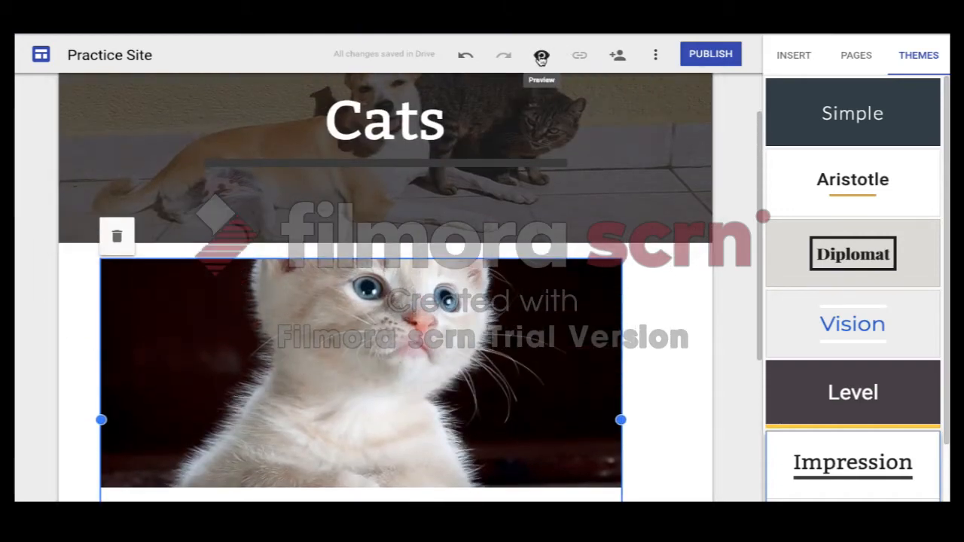
Preview the Cats page with the enlarged kitten photo and return to the editor
click(541, 57)
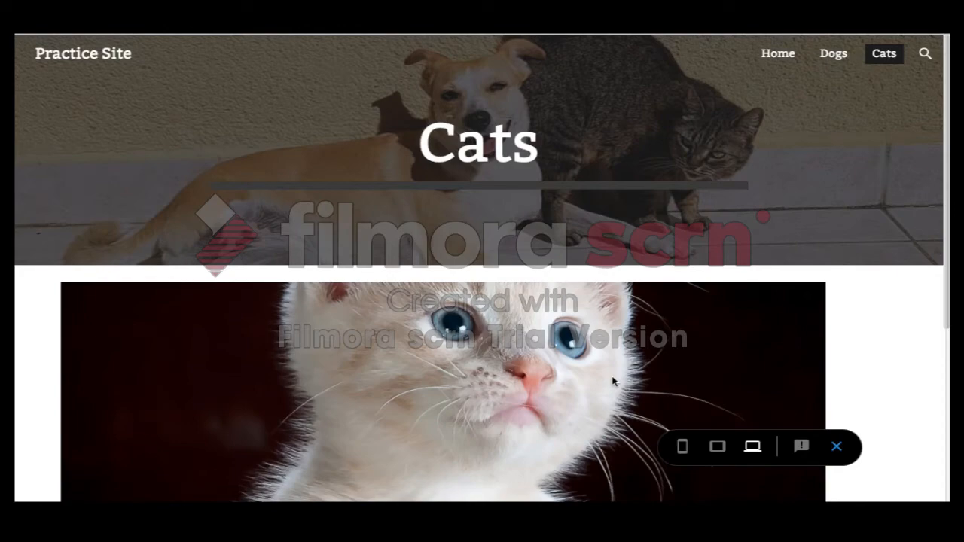
scroll(612, 382, down, 3)
scroll(613, 382, up, 3)
click(837, 448)
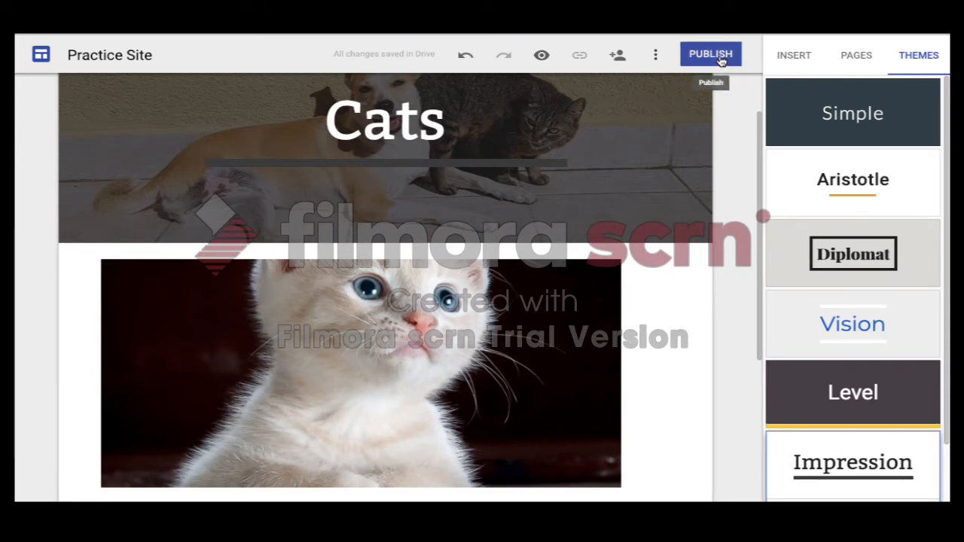
Open the site's publishing settings and set the web address to catsanddogsarefriends123
click(719, 59)
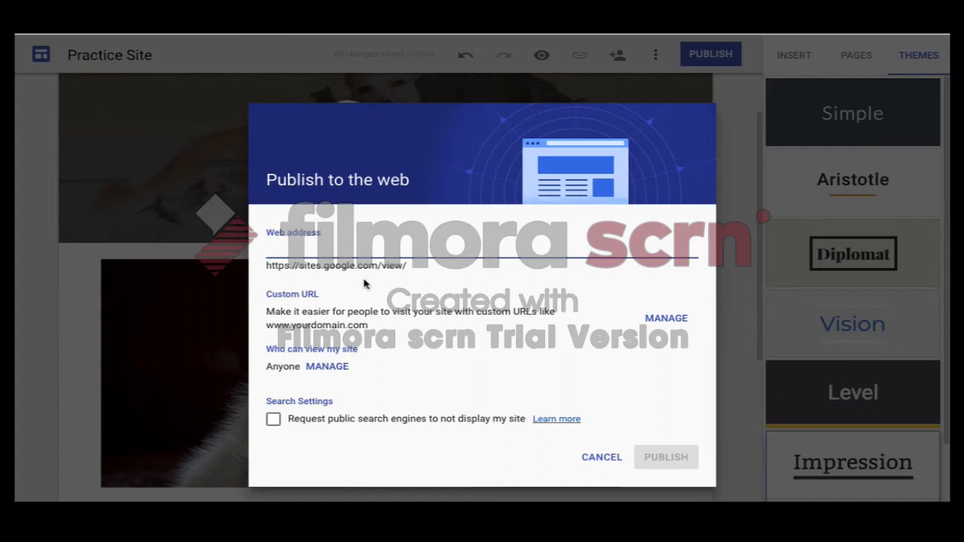
drag(411, 269, 273, 270)
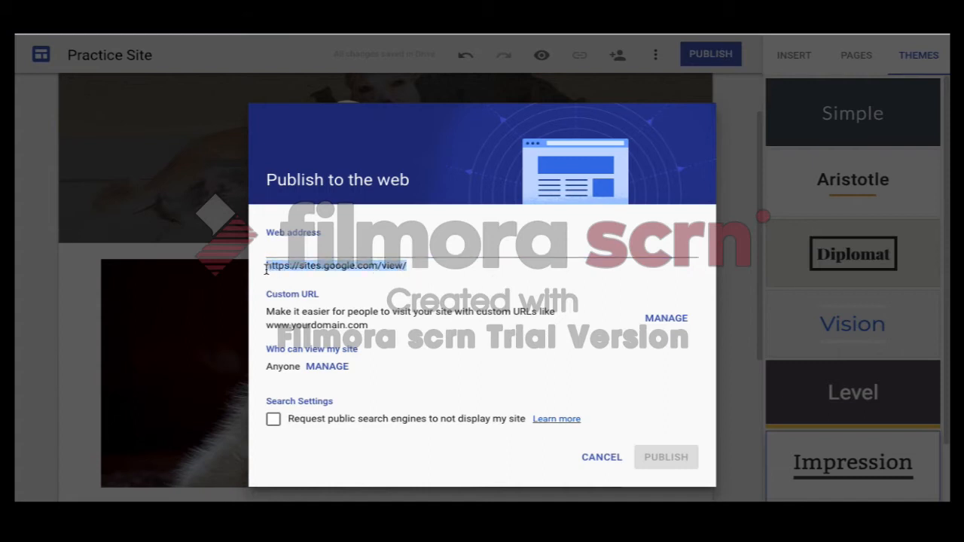
click(338, 252)
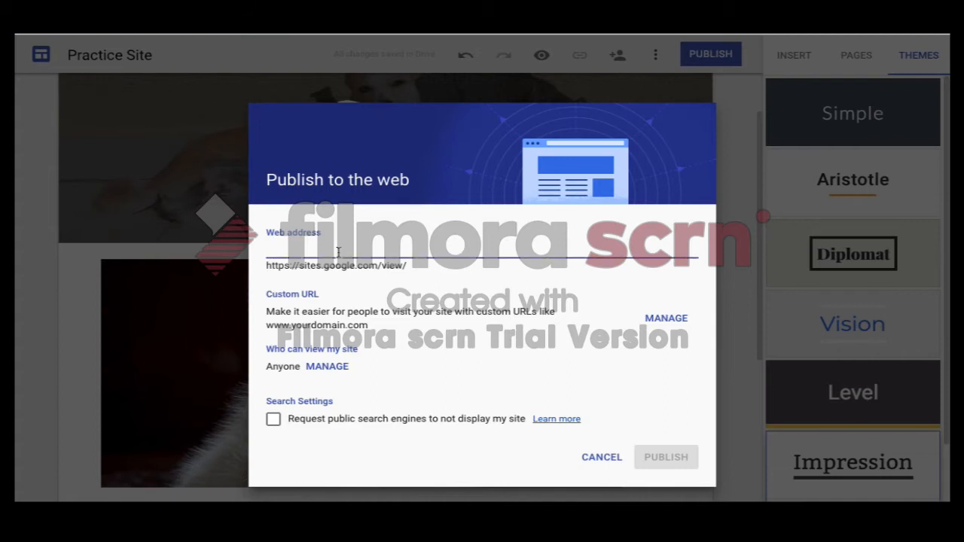
text(ca)
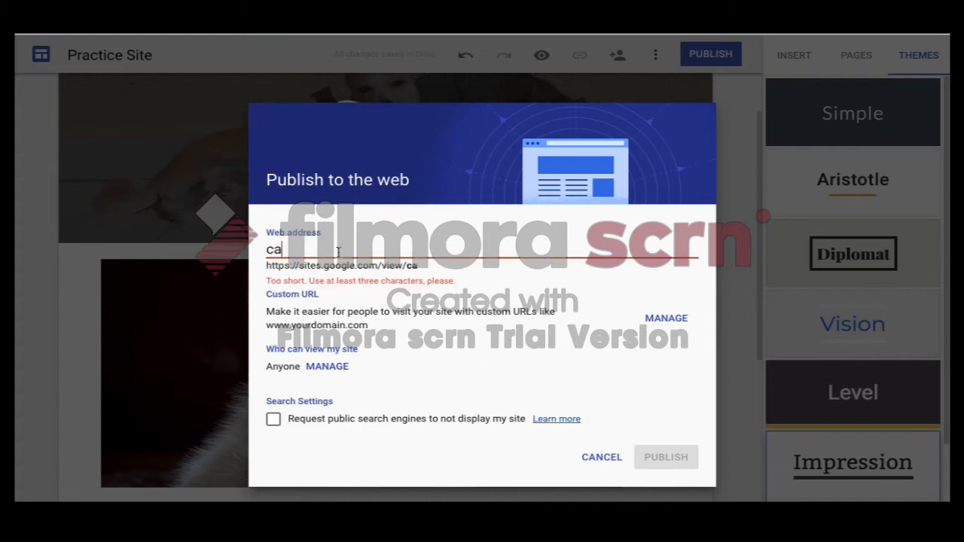
text(tsanddogsarefriends)
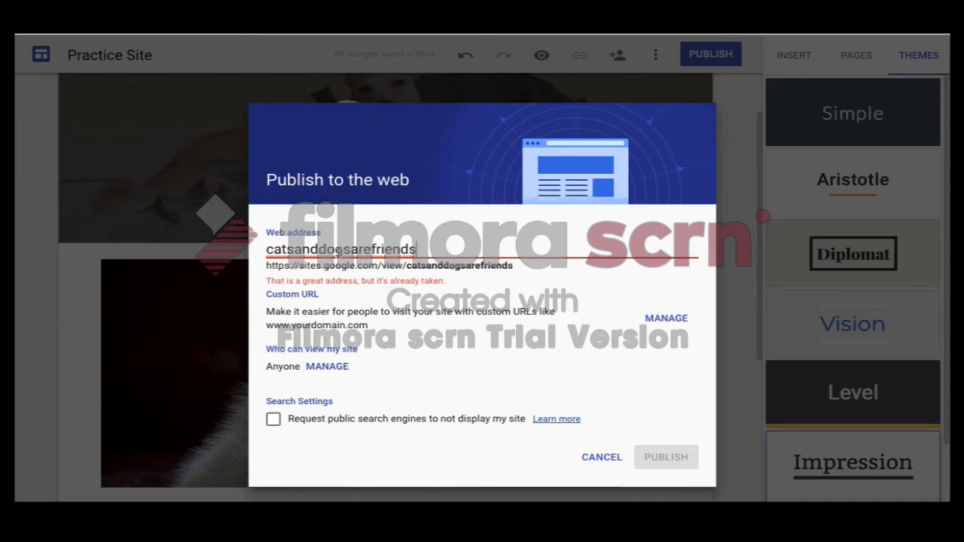
text(123)
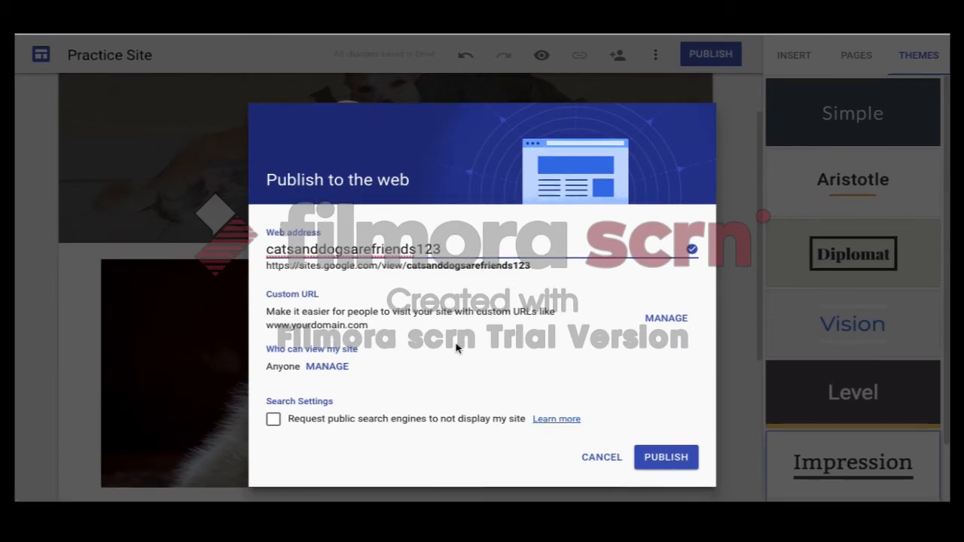
Check who can view the site in its sharing settings and return to the publishing settings
click(269, 348)
drag(268, 348, 358, 347)
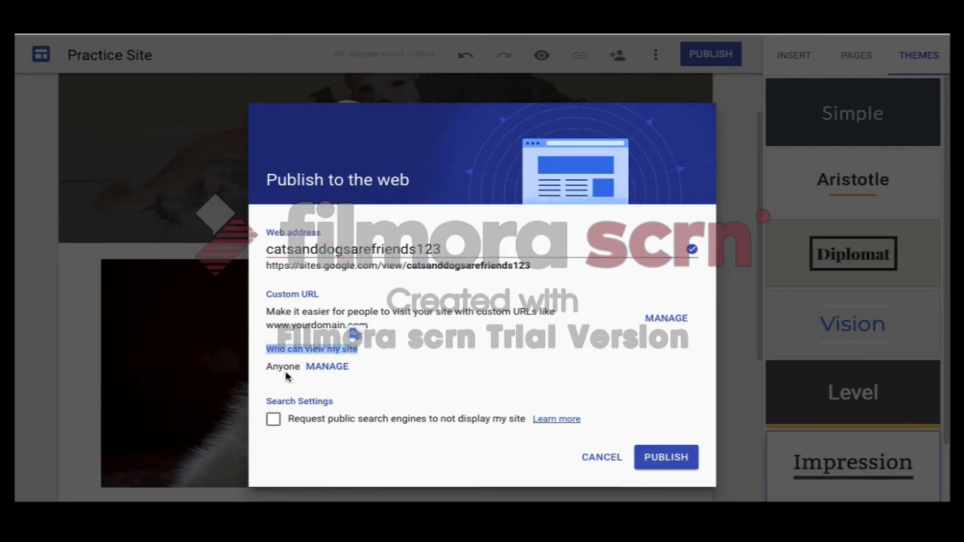
click(329, 368)
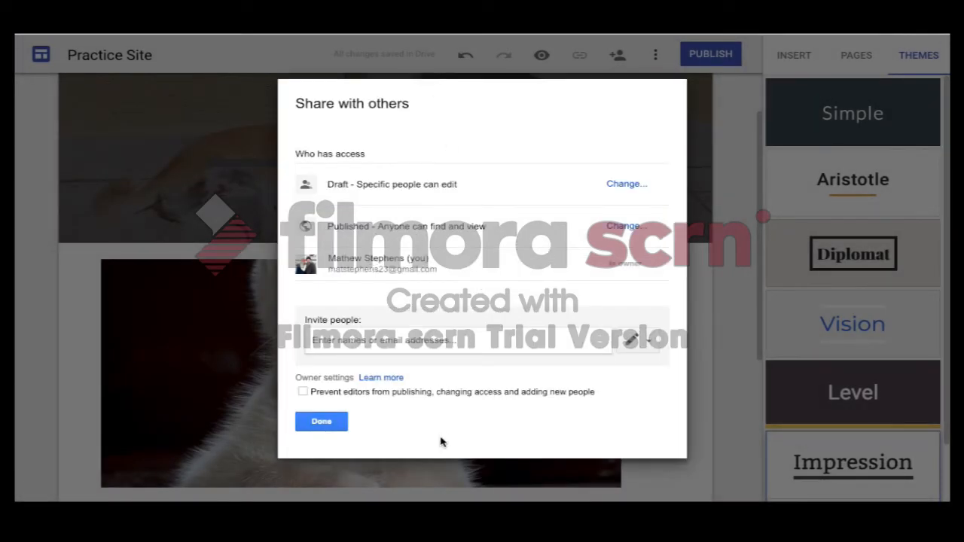
click(323, 421)
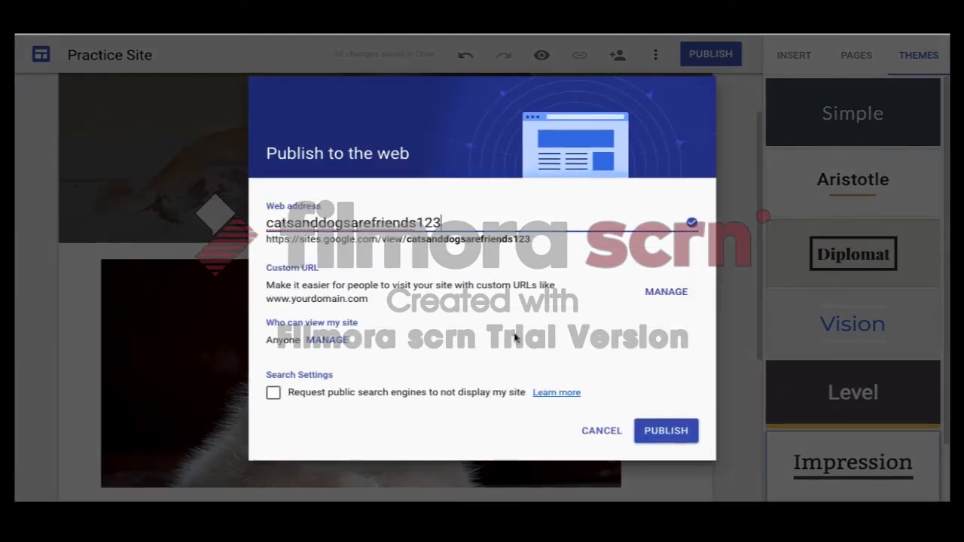
click(515, 337)
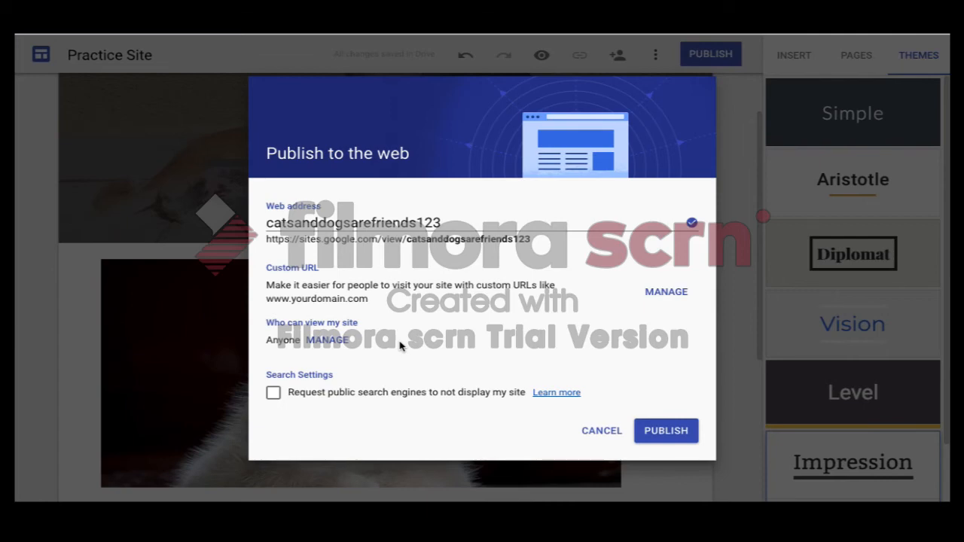
Publish the site to the web and open the published version
click(664, 429)
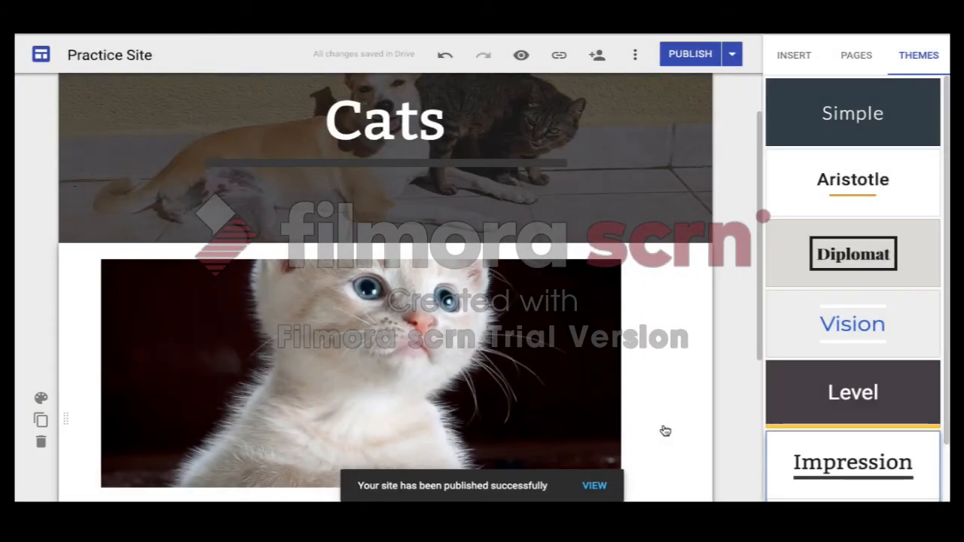
click(594, 486)
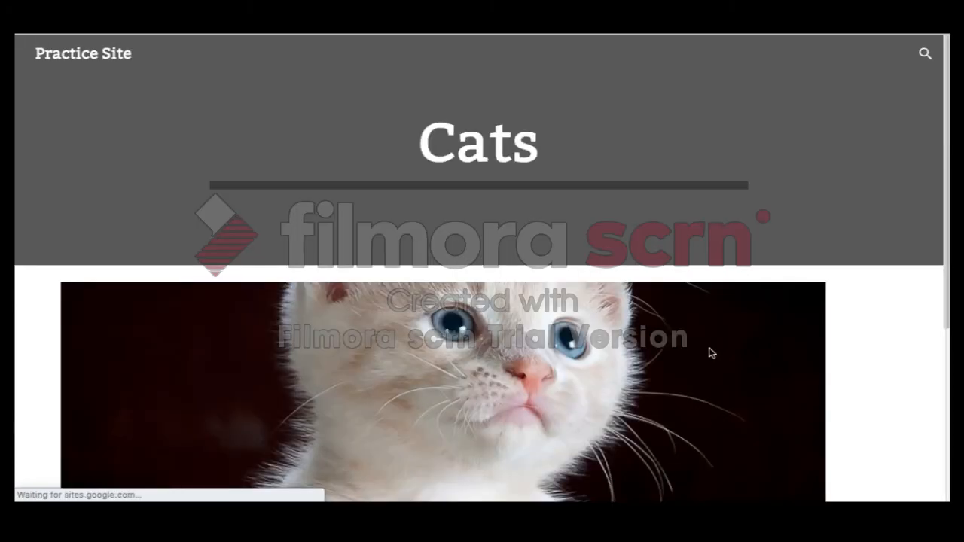
Look over the published Cats page, visit the published Home page, and open the Home page for editing
scroll(430, 299, down, 5)
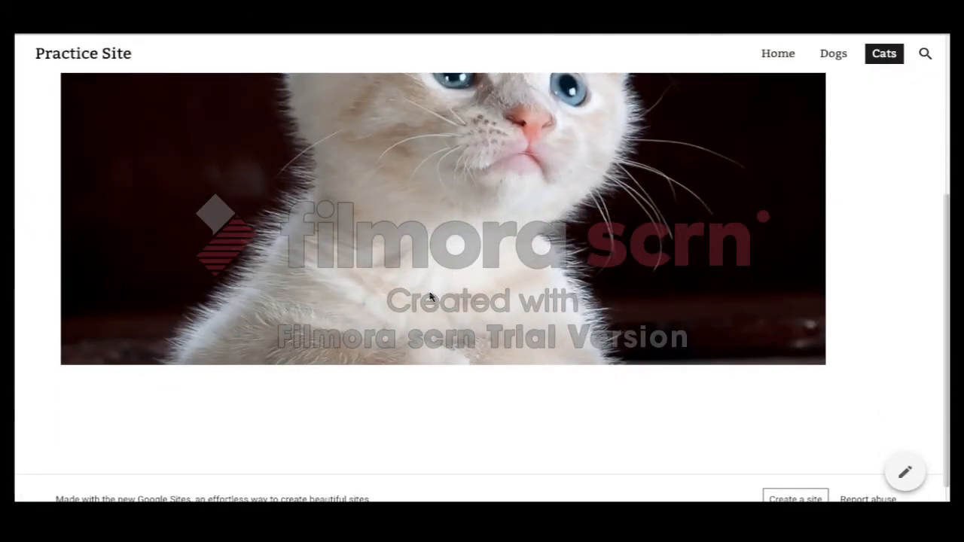
scroll(430, 297, up, 5)
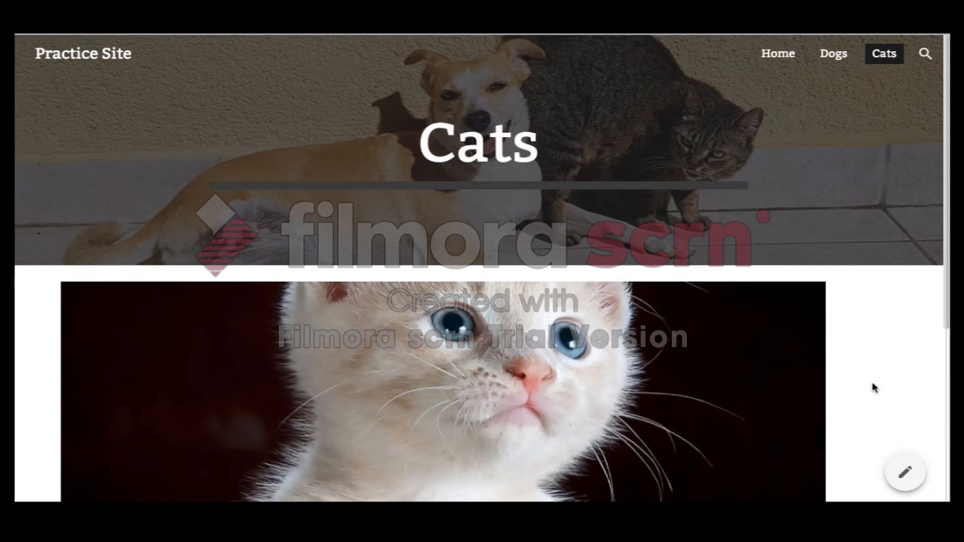
click(784, 57)
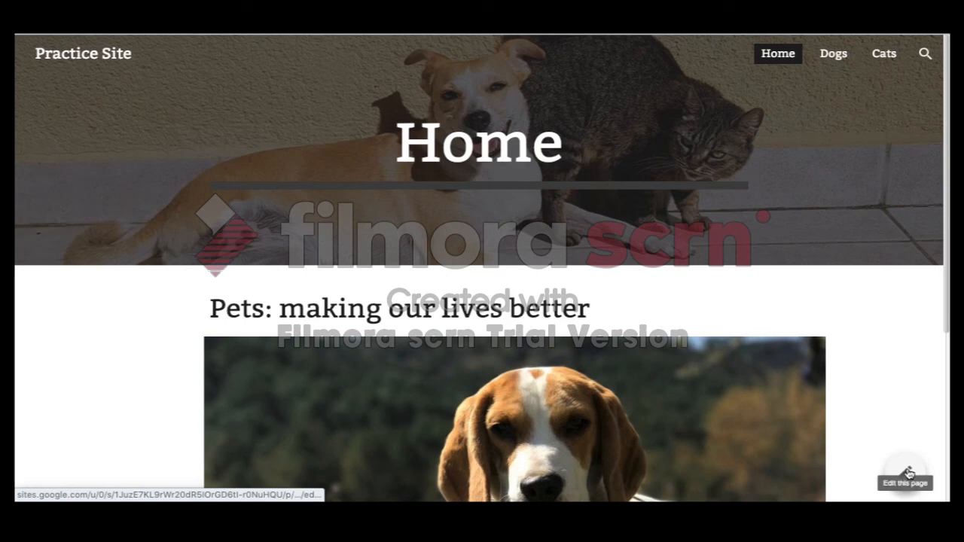
click(908, 472)
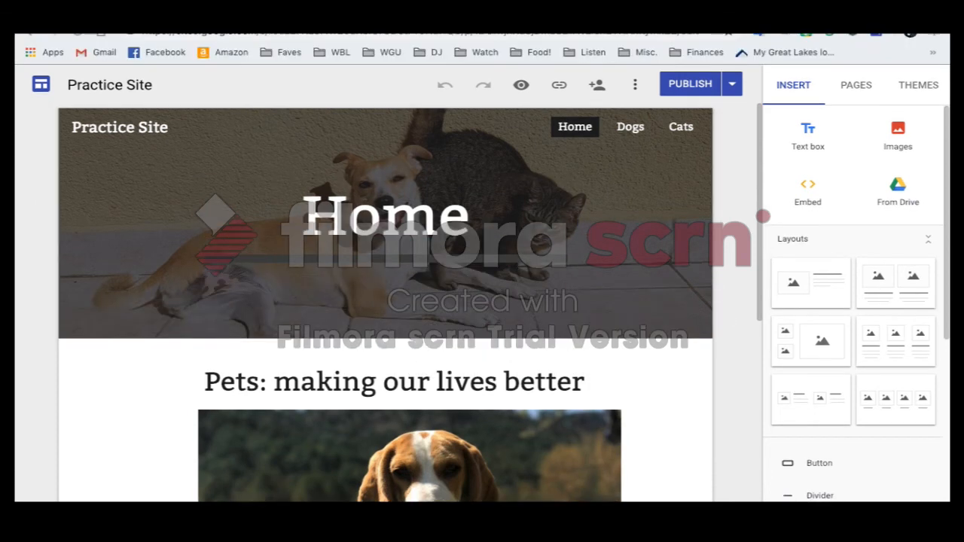
click(523, 3)
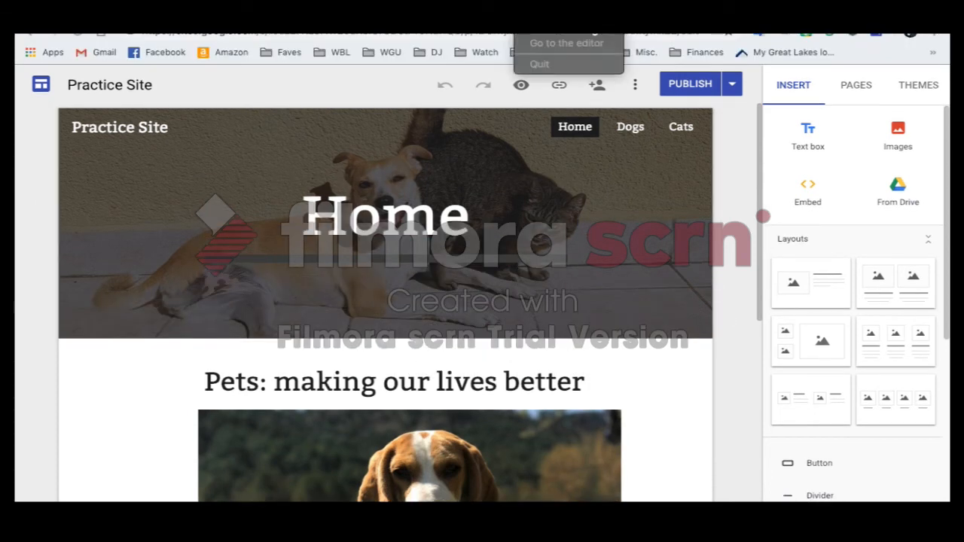